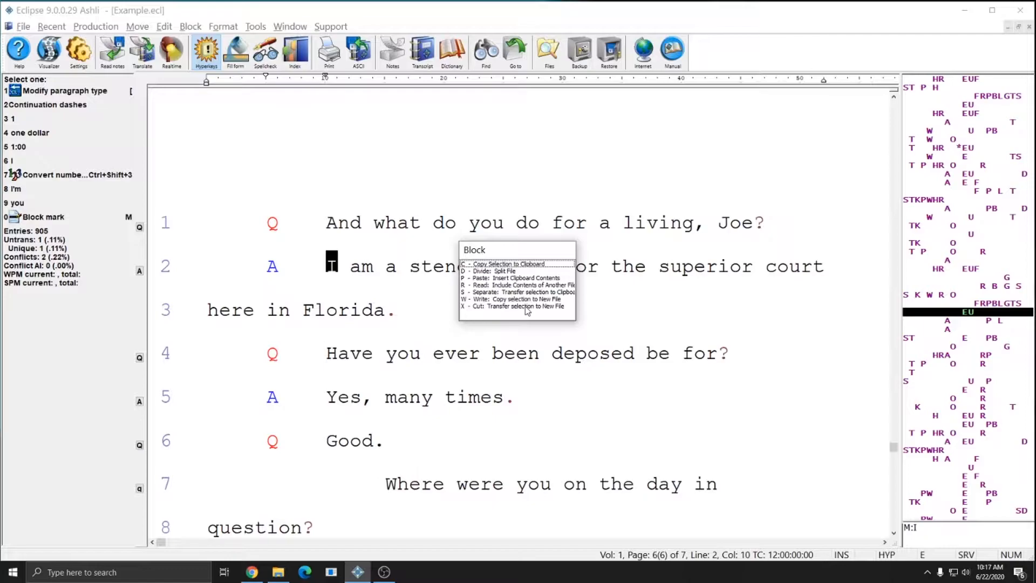
Step: Record a macro that opens the audio playback controls, sets the channel to 0 and confirms the dialog
key(Escape)
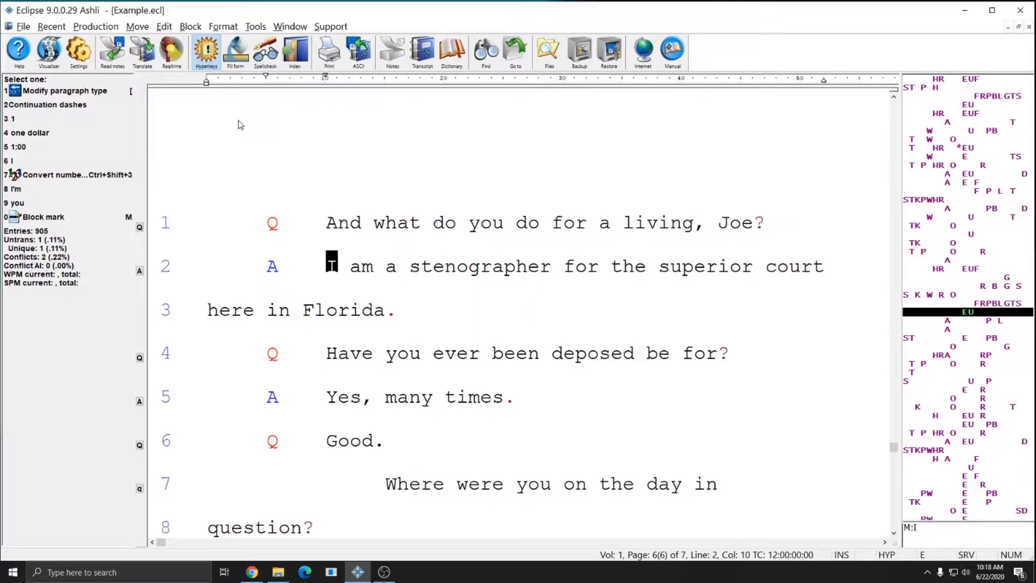
click(163, 27)
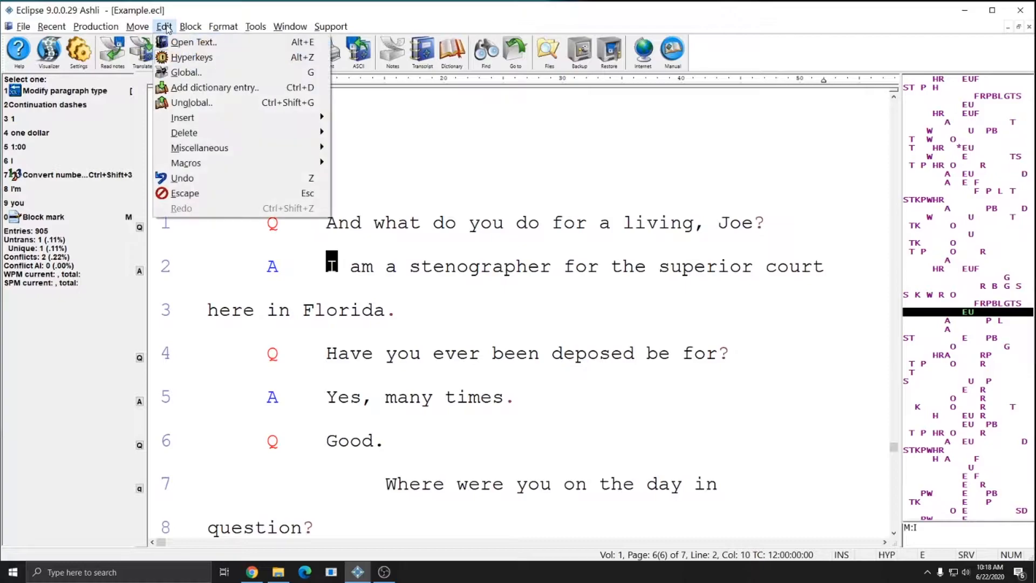
mouse_move(186, 163)
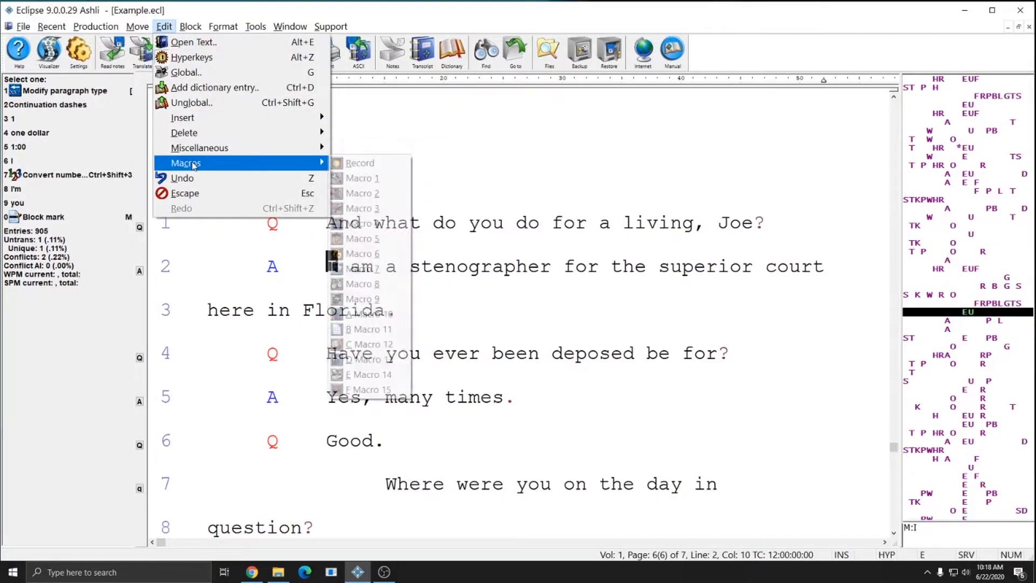
click(358, 163)
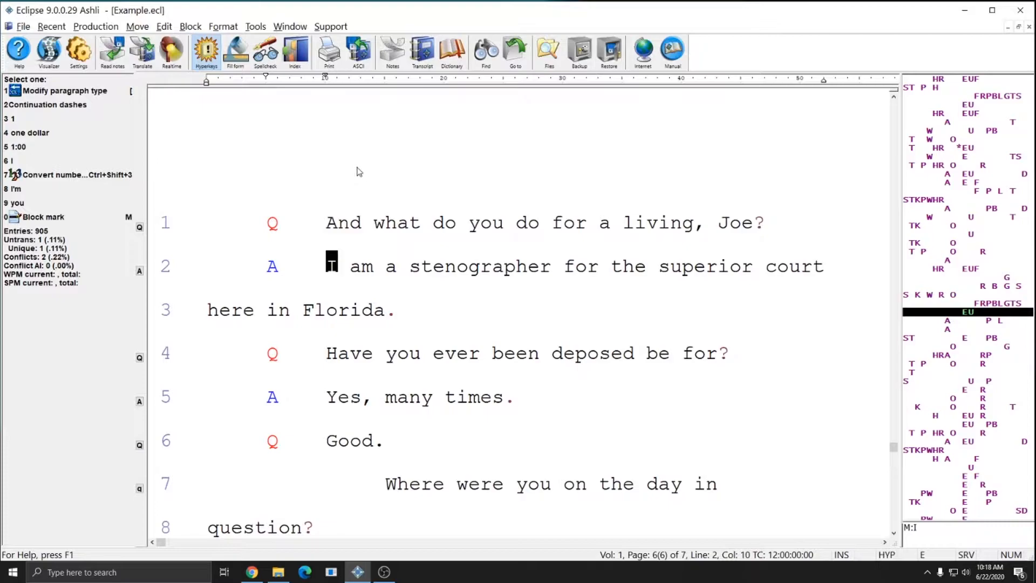
key(ctrl+shift+p)
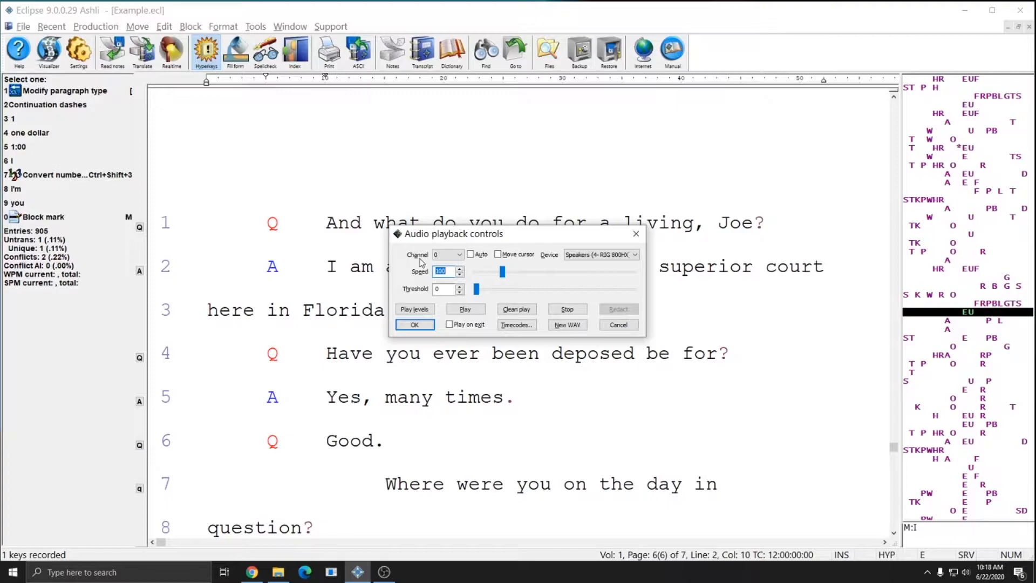
key(shift+Tab)
key(Escape)
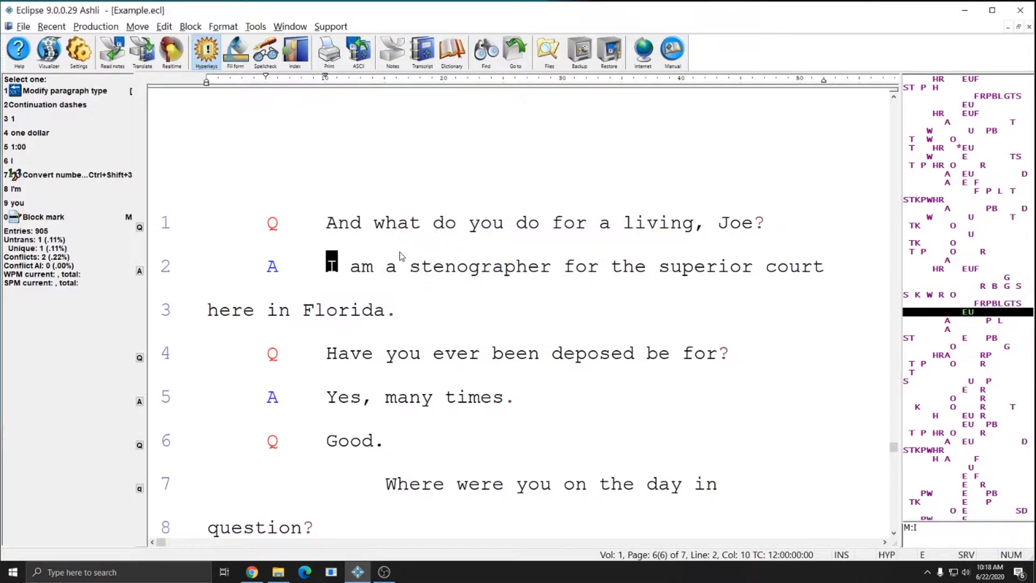
click(164, 26)
mouse_move(211, 163)
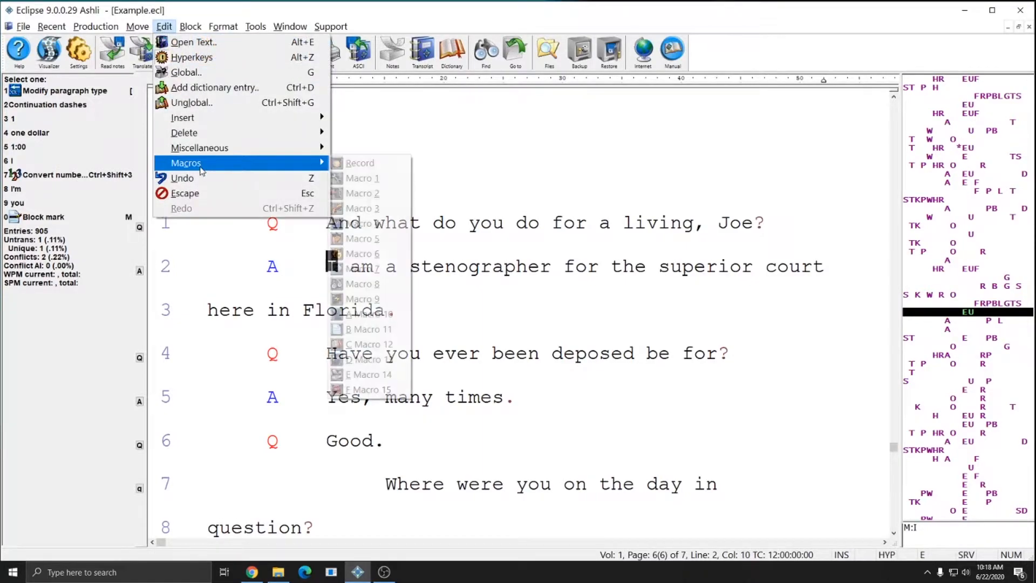
click(359, 163)
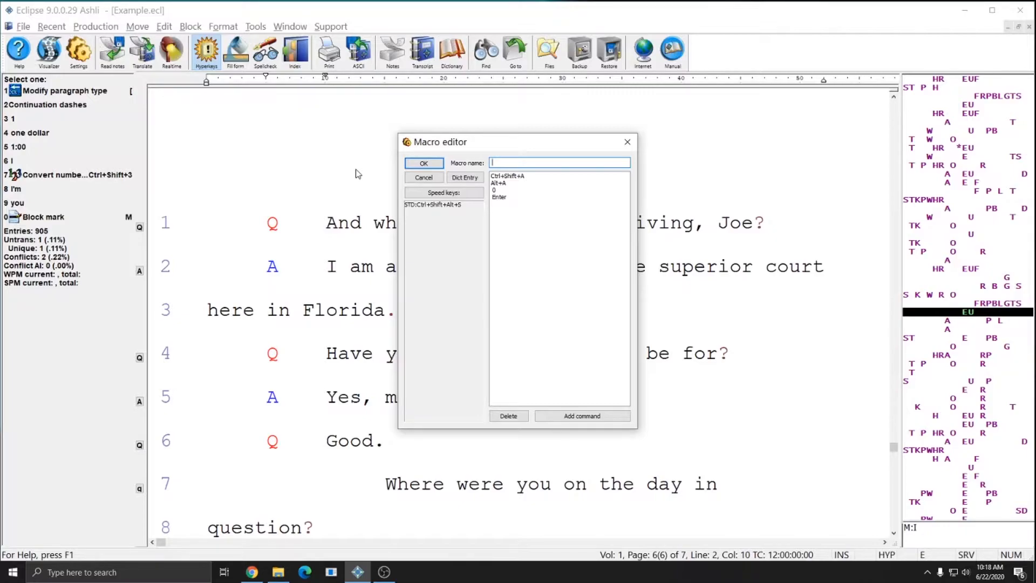
Step: Review the recorded keystrokes and name the macro {Channel Selection:0 - Channel 0}
click(523, 176)
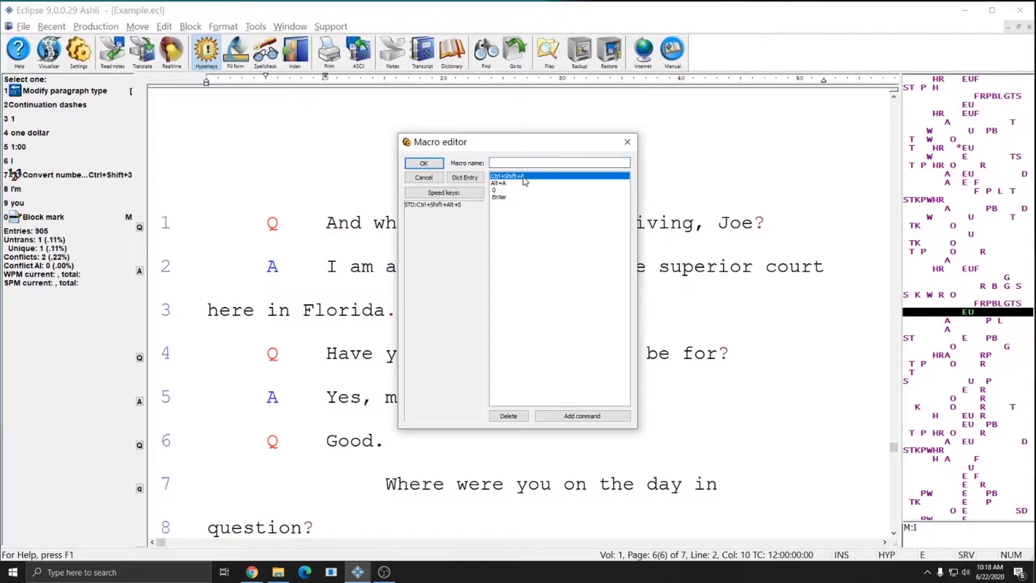
click(521, 183)
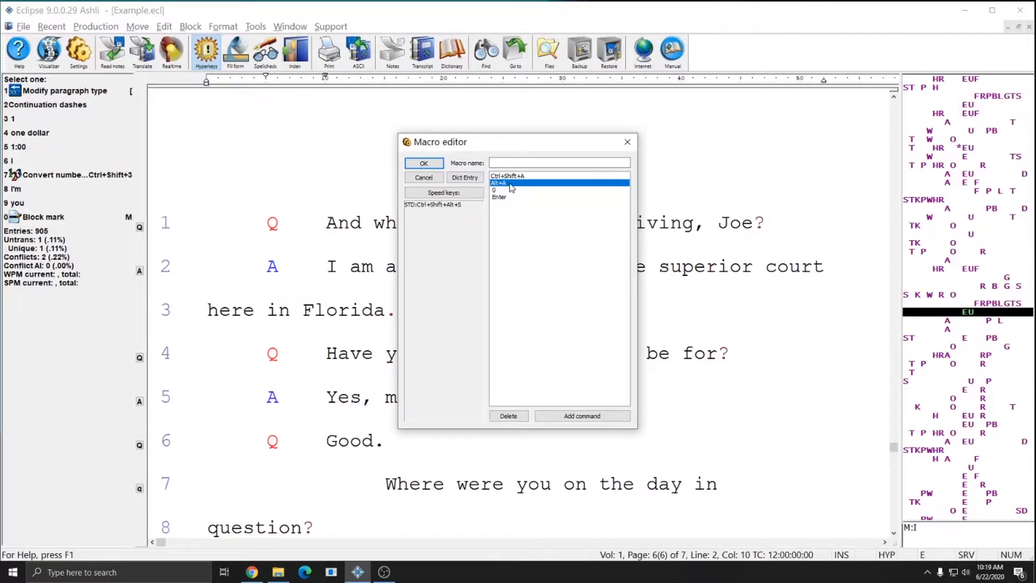
click(515, 190)
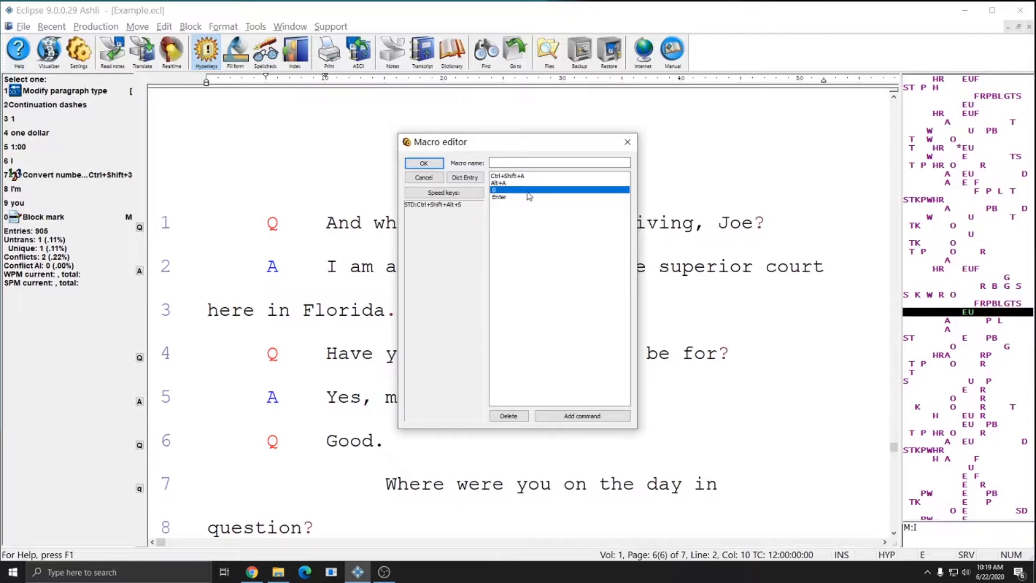
click(505, 198)
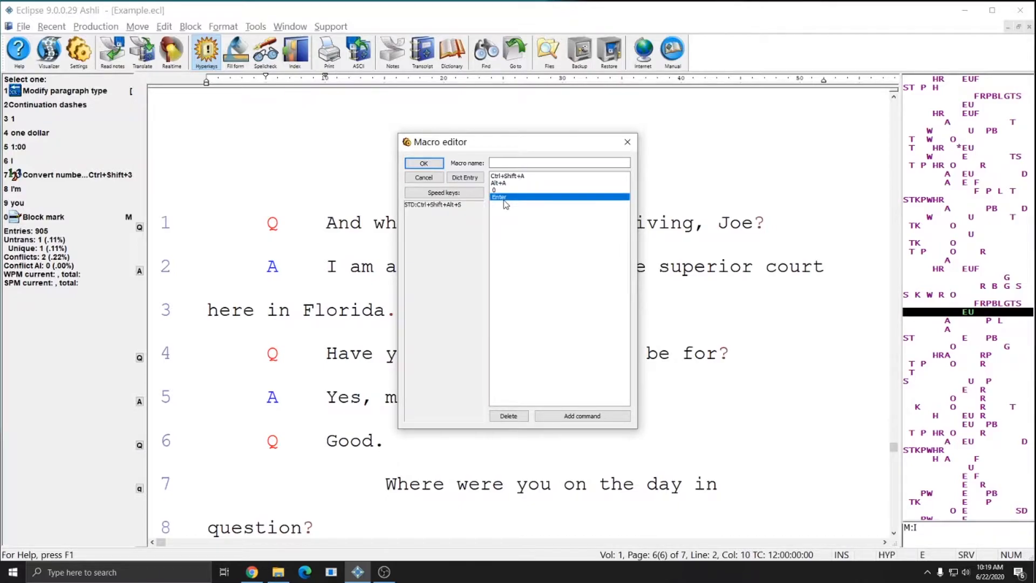
click(515, 162)
text({Channel Selection:0)
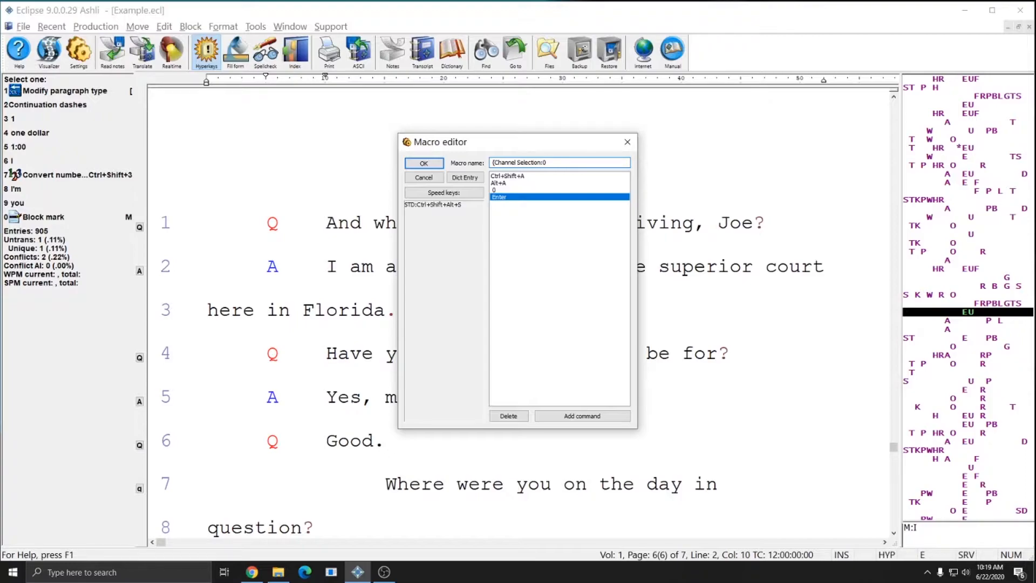
text(Channel 0})
Step: Try entering a Ctrl + Shift speed key for the Channel 0 macro and save the macro
click(501, 190)
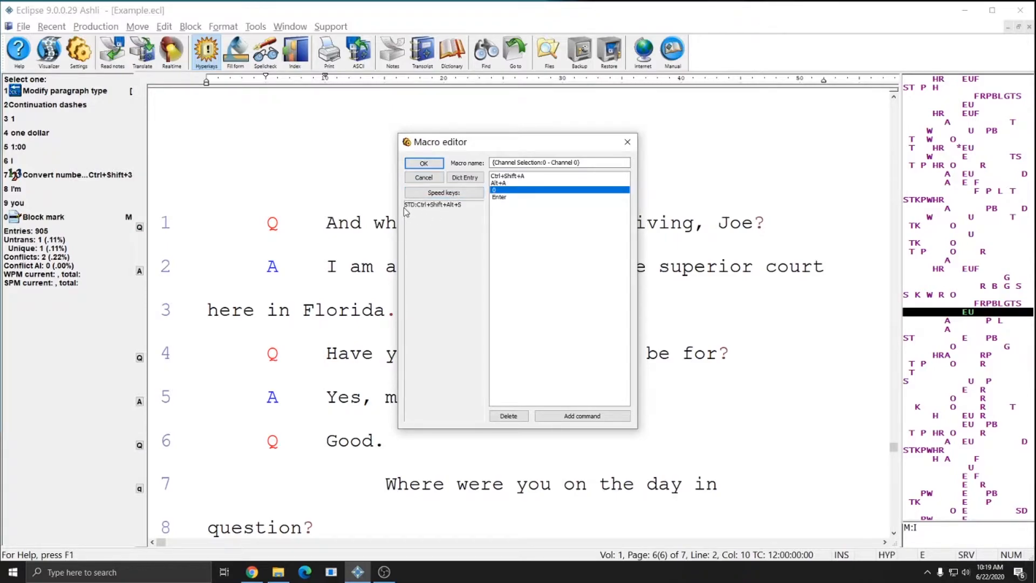
click(433, 194)
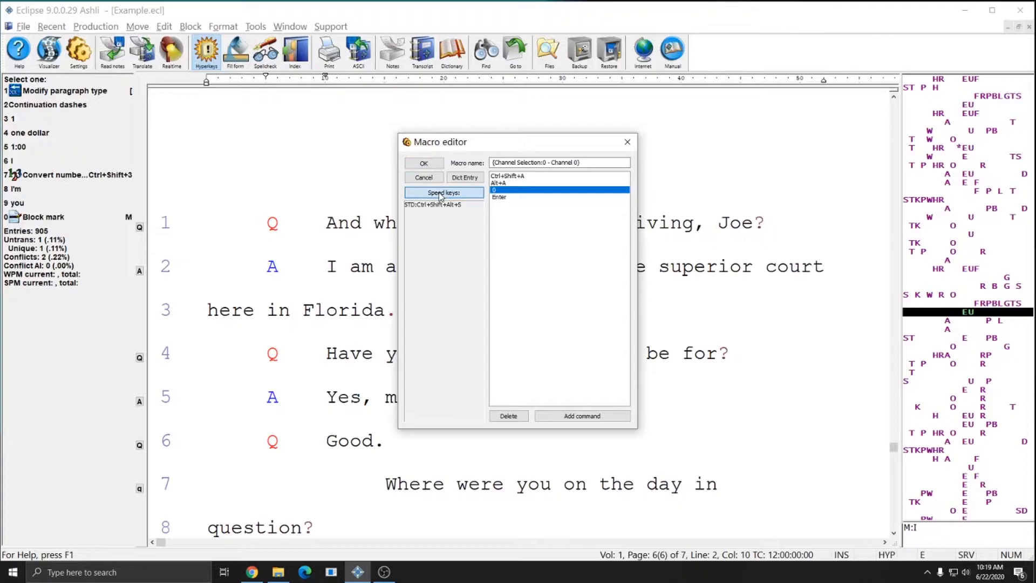
key(ctrl+alt+shift)
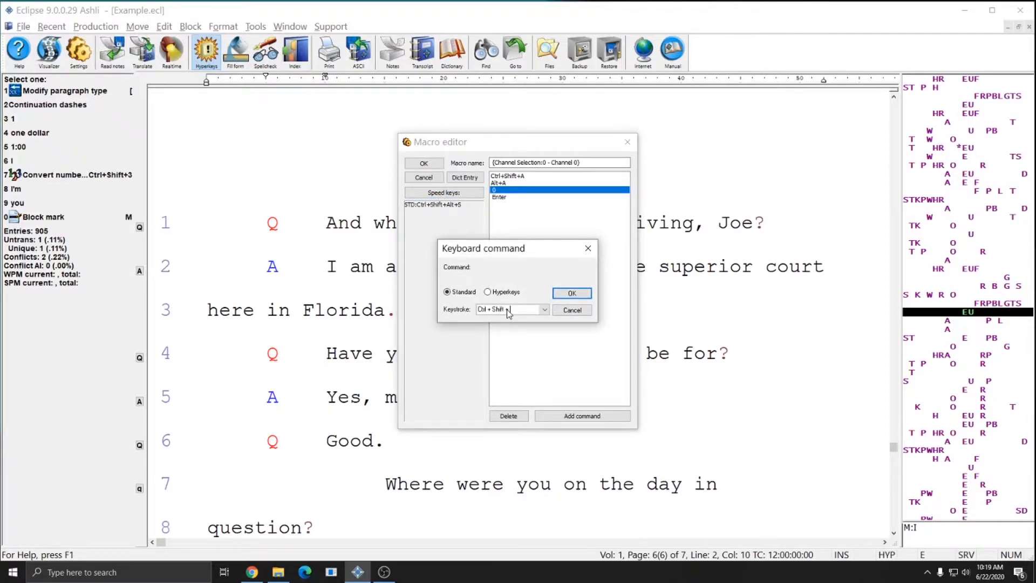
click(571, 294)
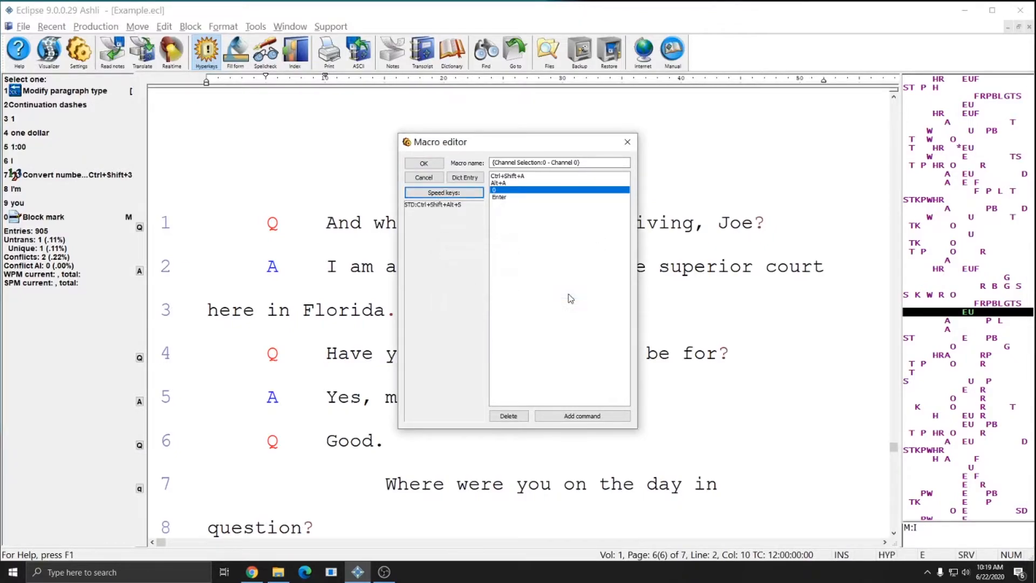
click(425, 163)
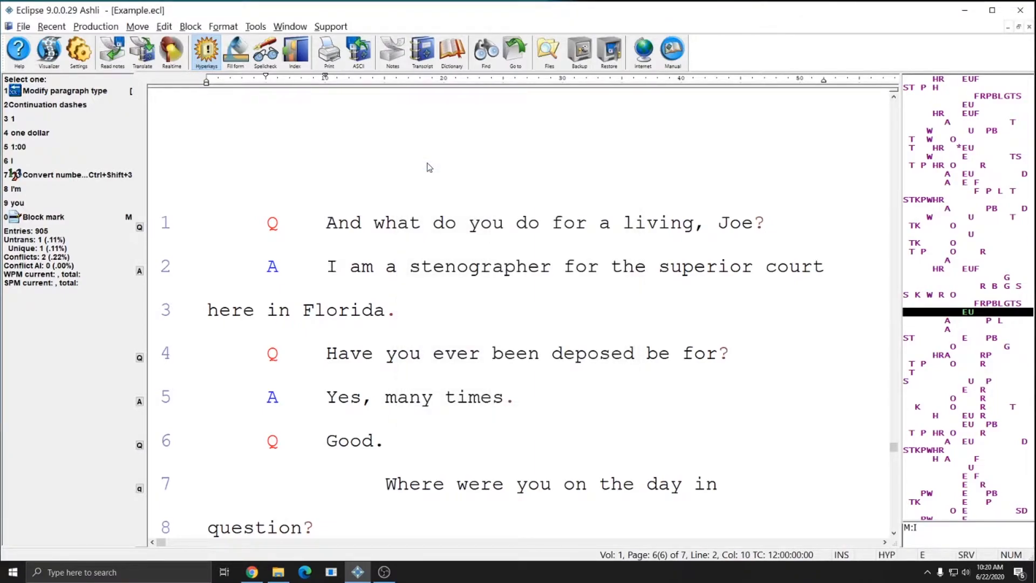
Step: In the user settings' macro list, create a new macro from the Channel 0 macro, named {Channel Selection:1 - Channel 1}
key(alt+u)
click(576, 208)
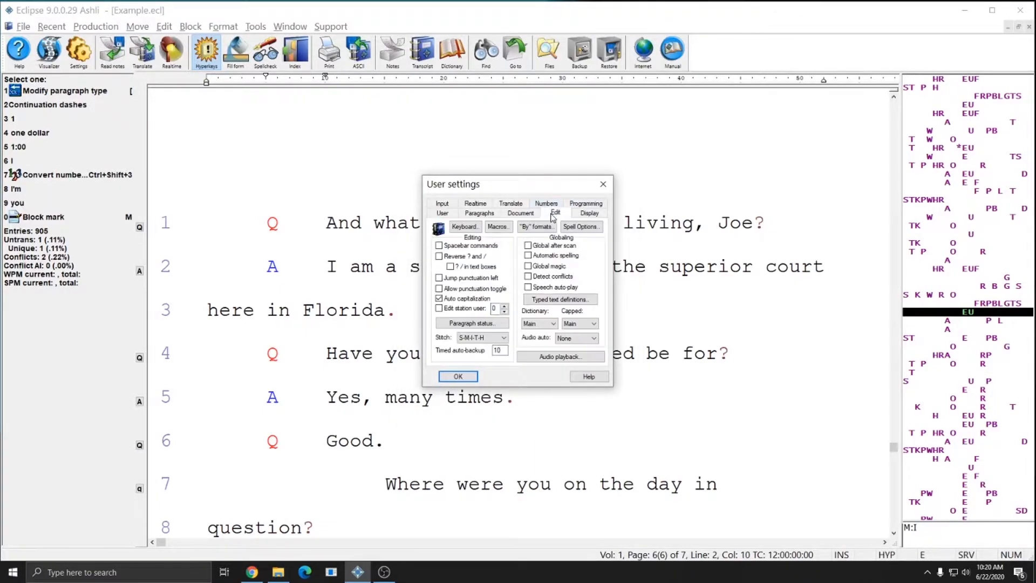
click(500, 227)
click(497, 301)
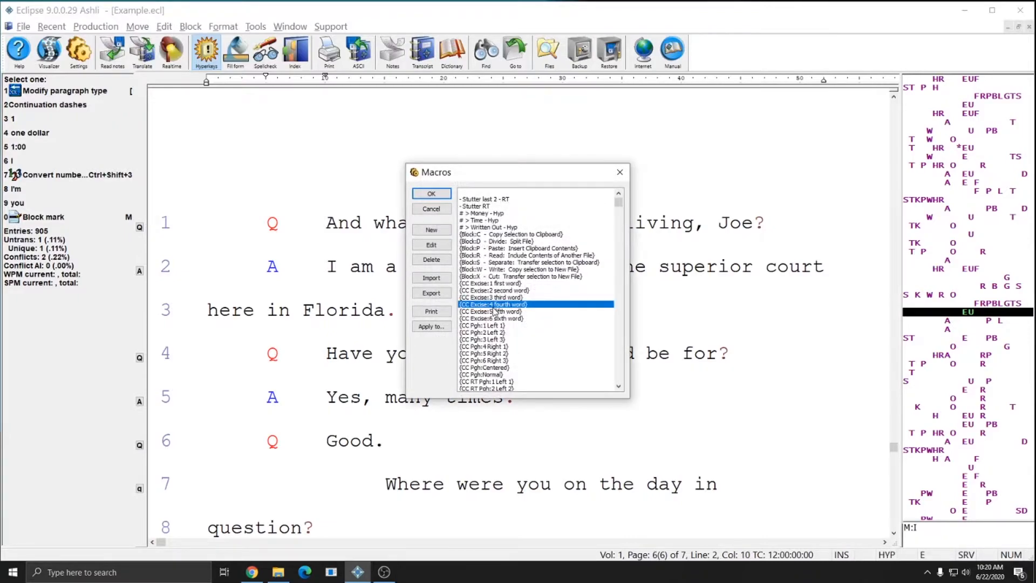
scroll(497, 306, down, 6)
scroll(497, 312, down, 2)
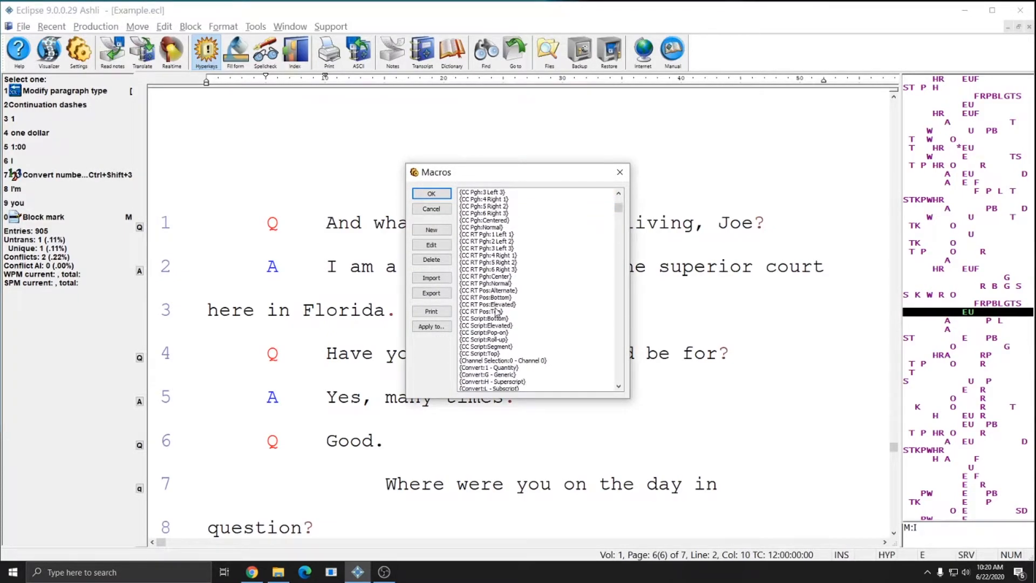
click(496, 340)
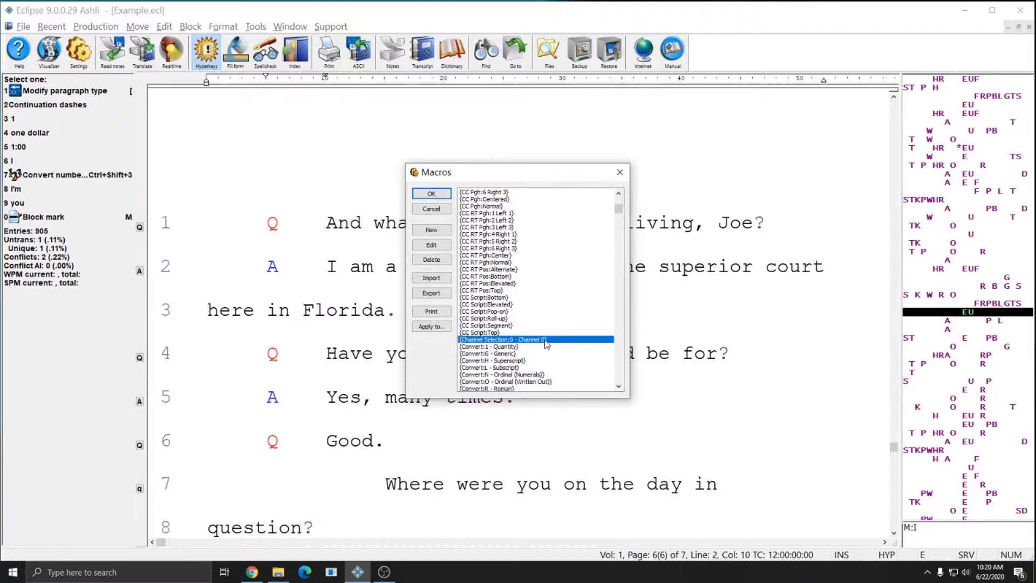
click(432, 230)
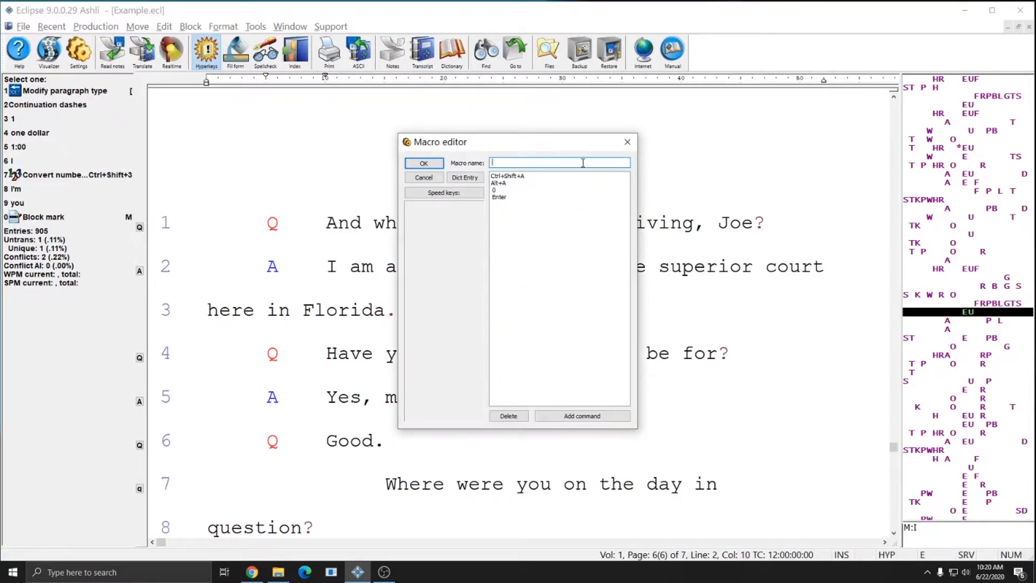
drag(536, 144, 765, 147)
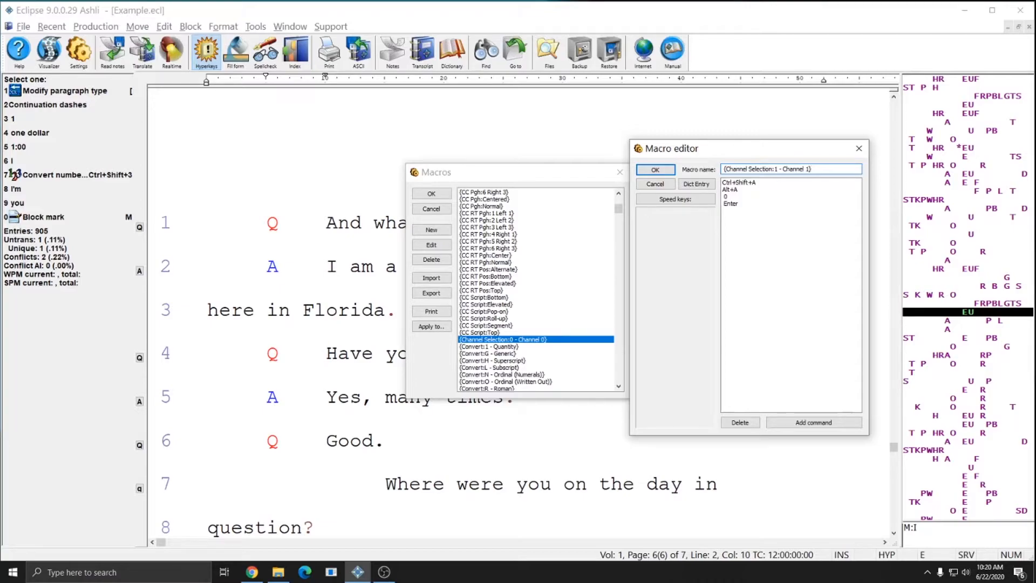
Step: Replace the 0 keystroke in the Channel 1 macro with 1 and save the macro
click(728, 197)
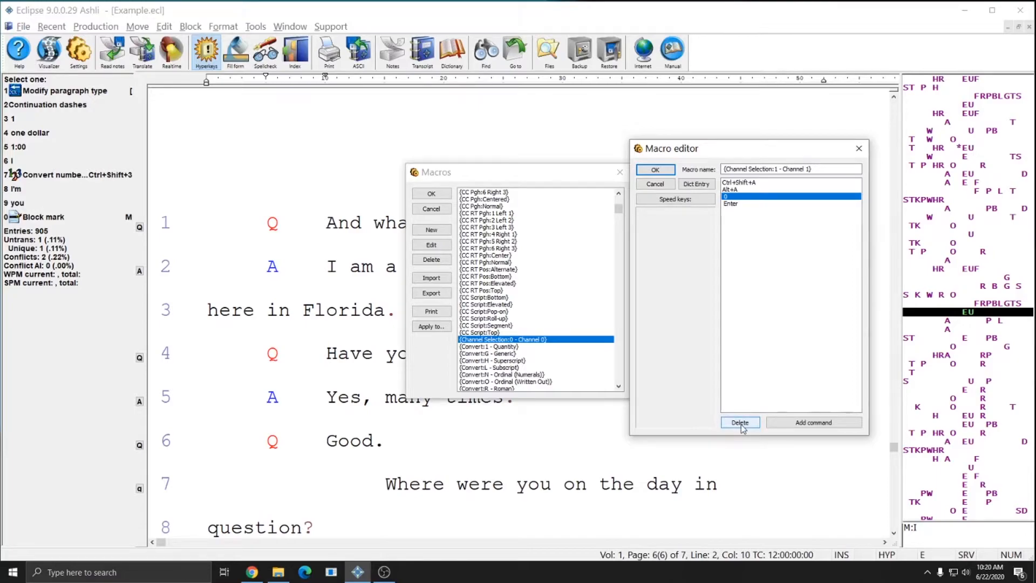
click(743, 425)
click(734, 198)
text(1)
click(726, 197)
click(662, 172)
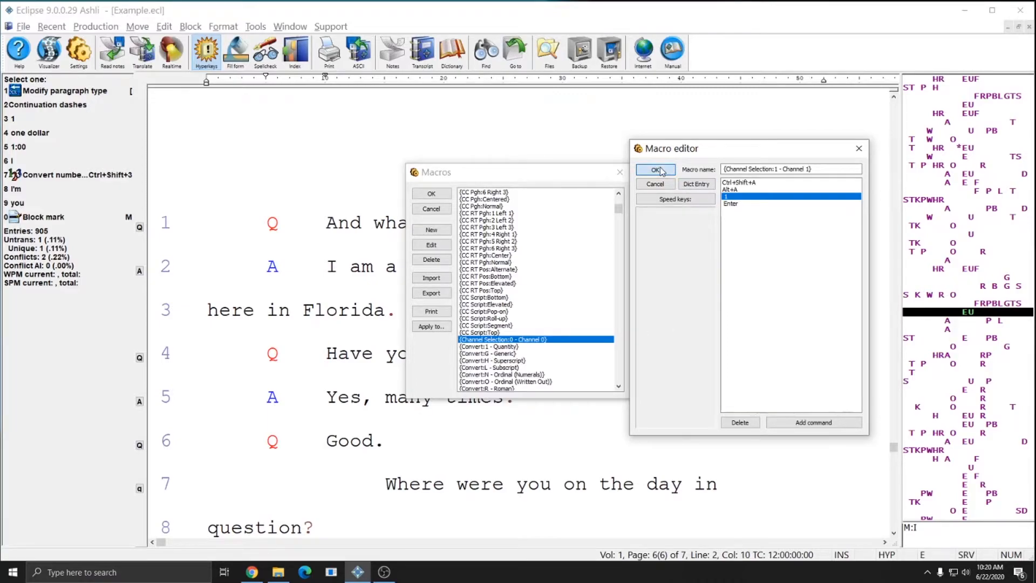
Step: Create another macro from the Channel 1 macro, named {Channel Selection:2 - Channel 2}
scroll(521, 300, up, 1)
scroll(521, 300, down, 4)
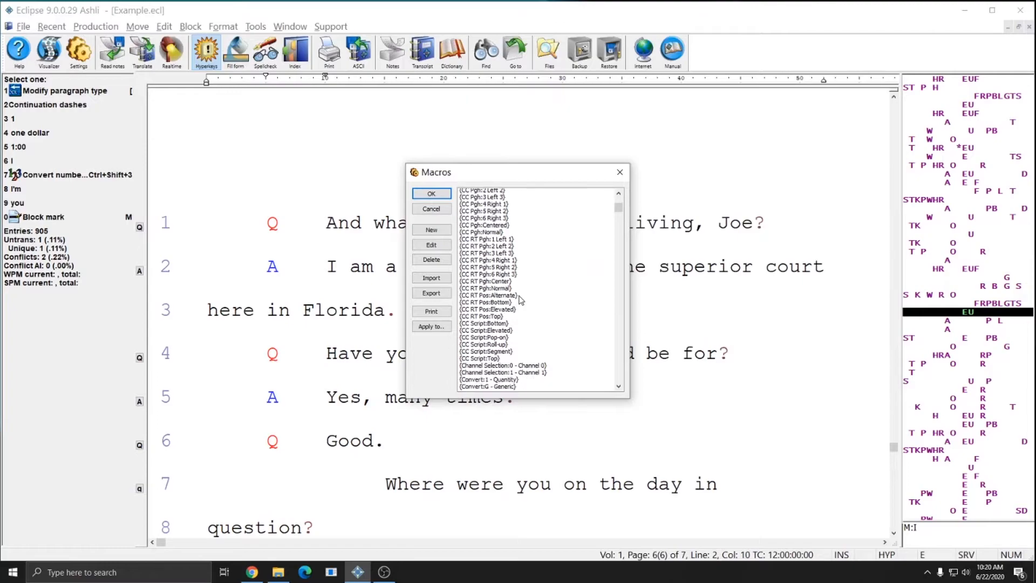
click(561, 305)
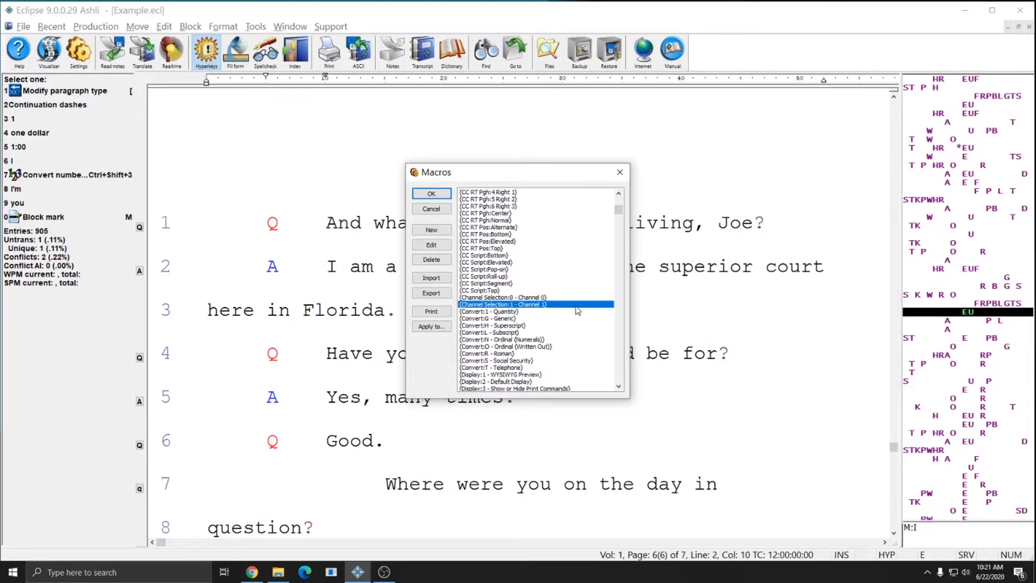
click(437, 232)
drag(510, 143, 750, 147)
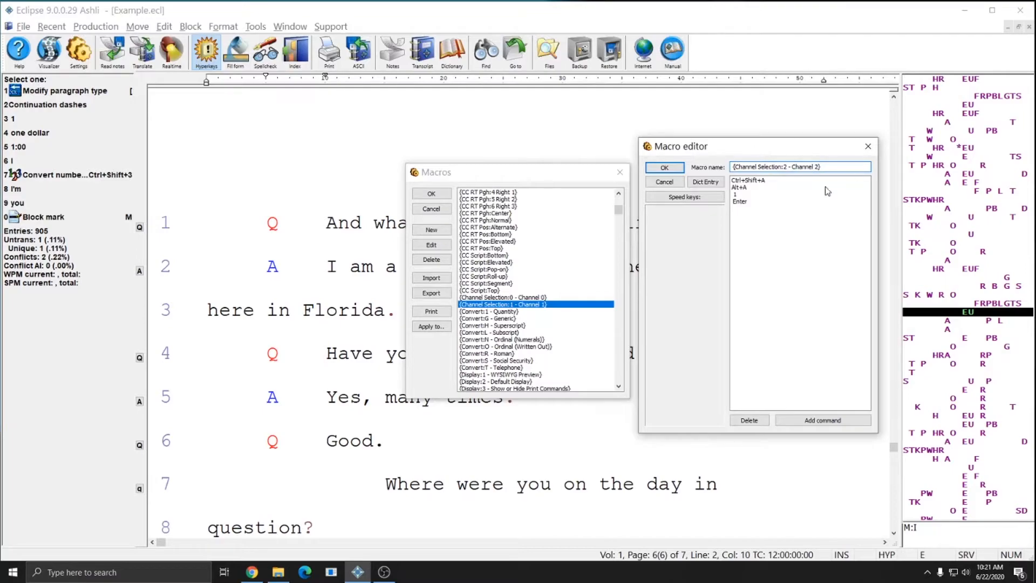
Step: Replace the 1 keystroke in the Channel 2 macro with 2 and save the macro
click(743, 195)
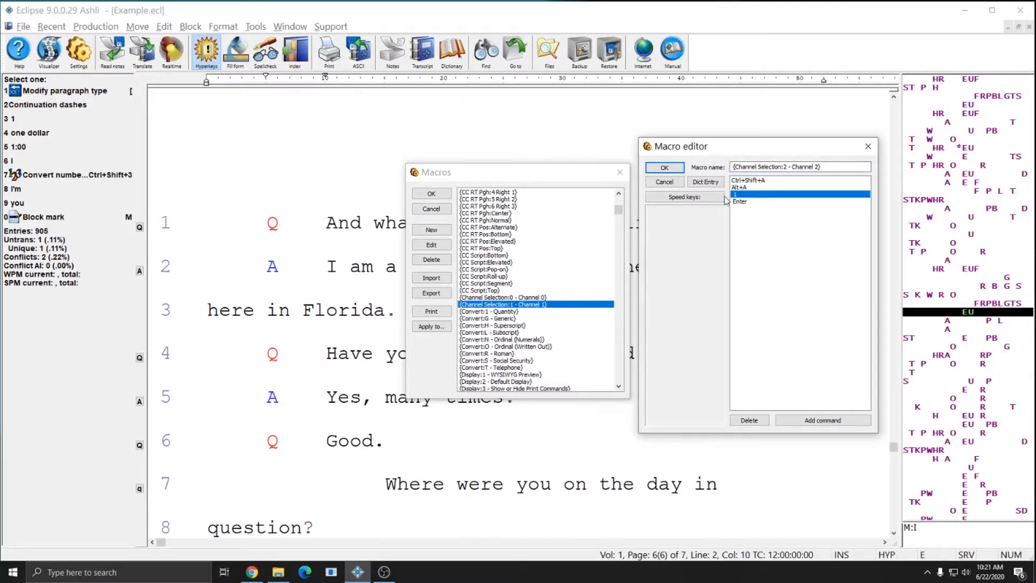
click(749, 420)
text(2)
click(746, 187)
click(749, 420)
click(746, 195)
text(2)
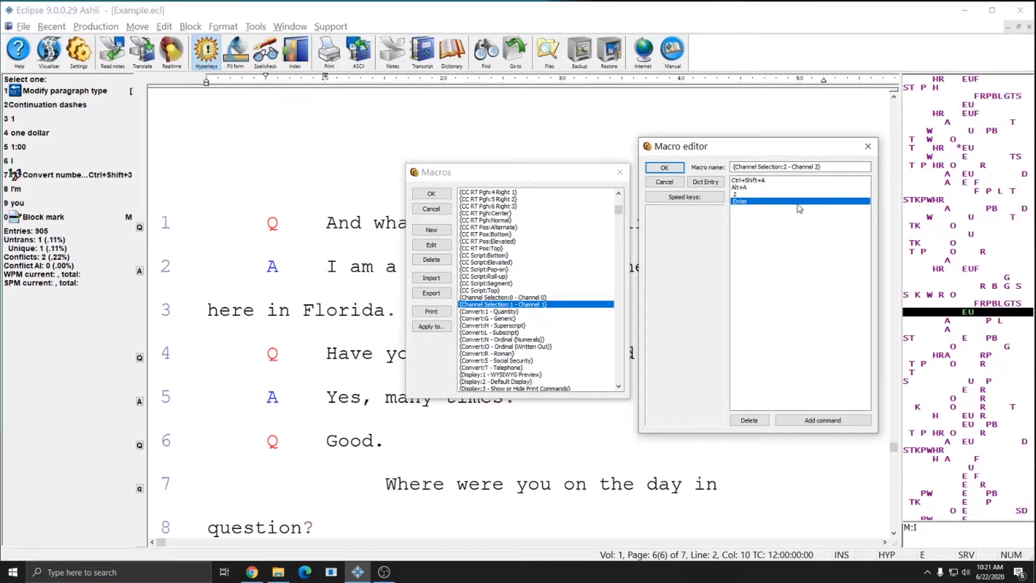
click(664, 168)
Step: Find the channel selection macros for channels 0, 1 and 2 in the macro list and look through them
click(517, 312)
scroll(534, 324, down, 8)
click(537, 340)
click(531, 347)
click(531, 354)
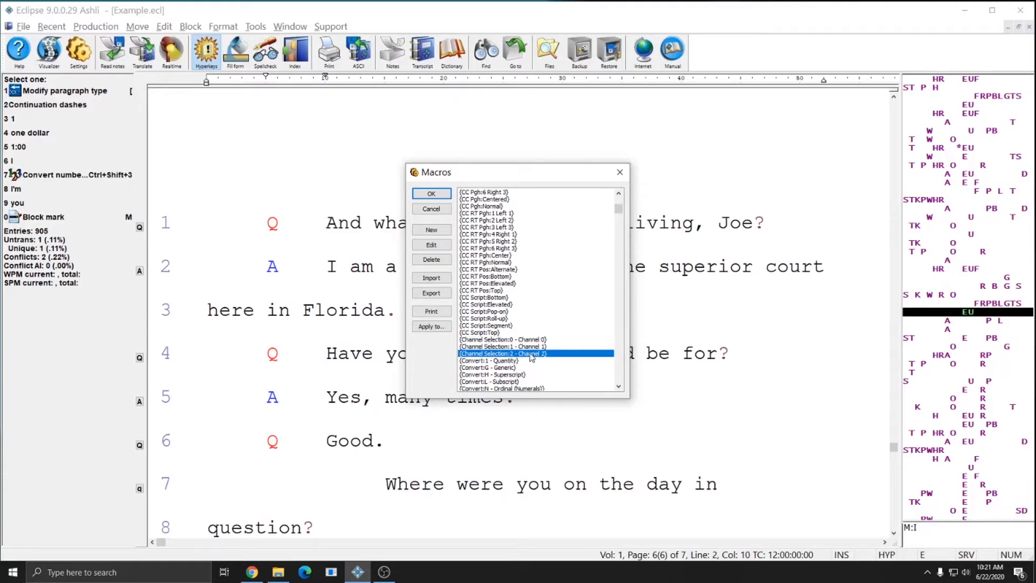
key(Up)
key(Up)
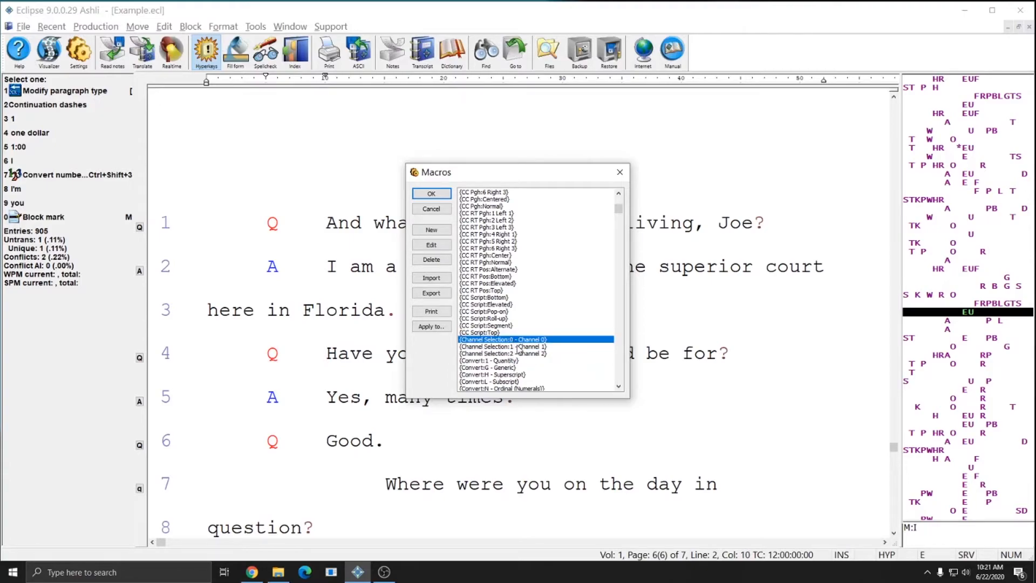
click(511, 348)
click(510, 354)
Step: Check the speed key of the Channel 0 macro, and close the macro editor and the macro list
double_click(505, 340)
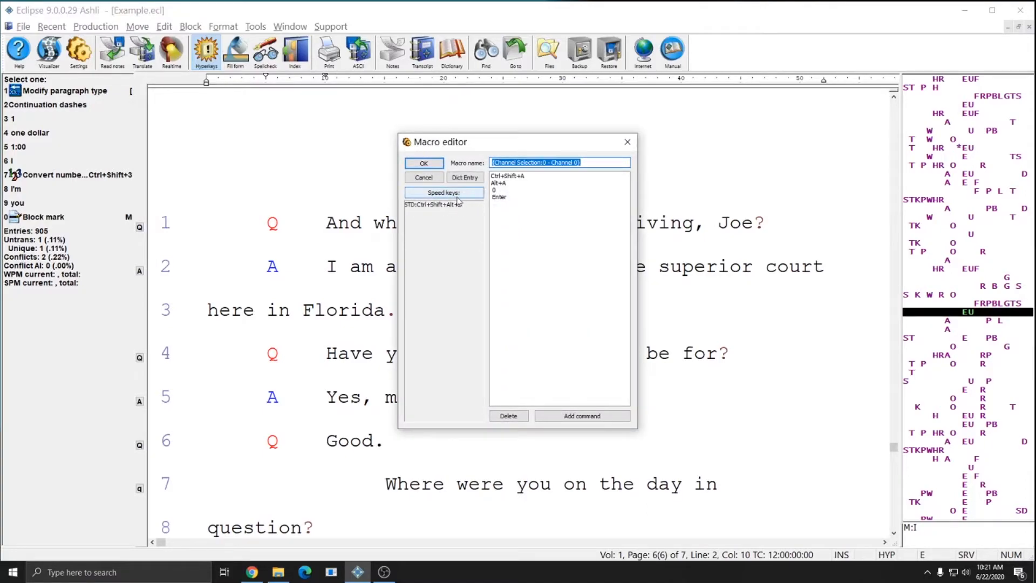
click(626, 144)
click(620, 173)
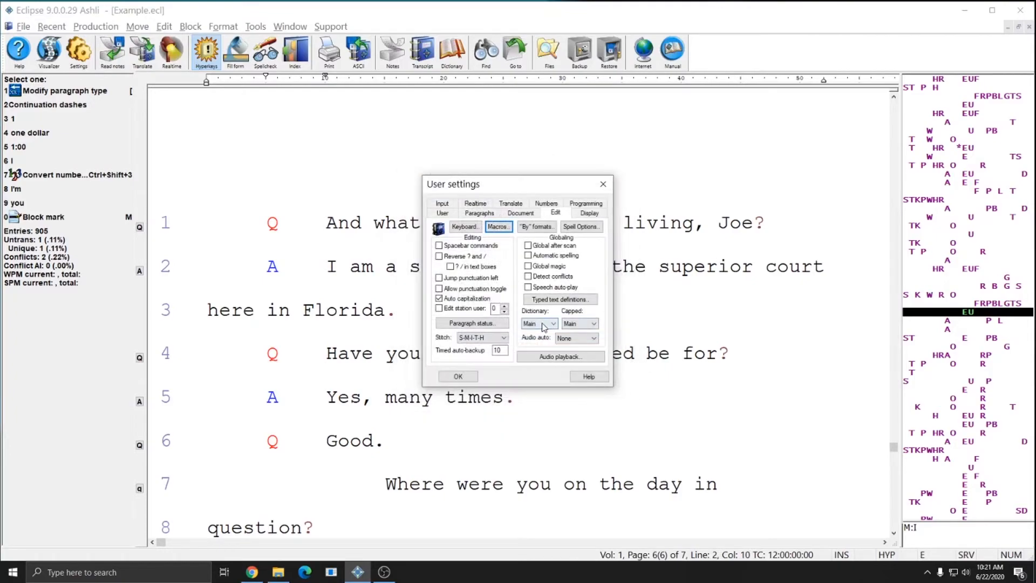
Step: Close the user settings and call up the Channel Selection macro group with its shared speed key
click(603, 184)
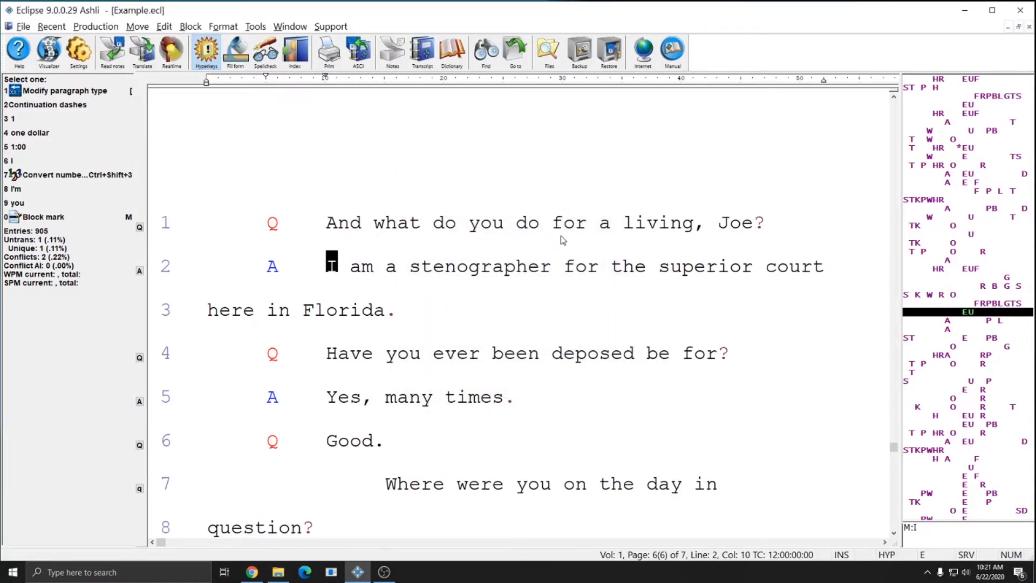
key(ctrl+shift+c)
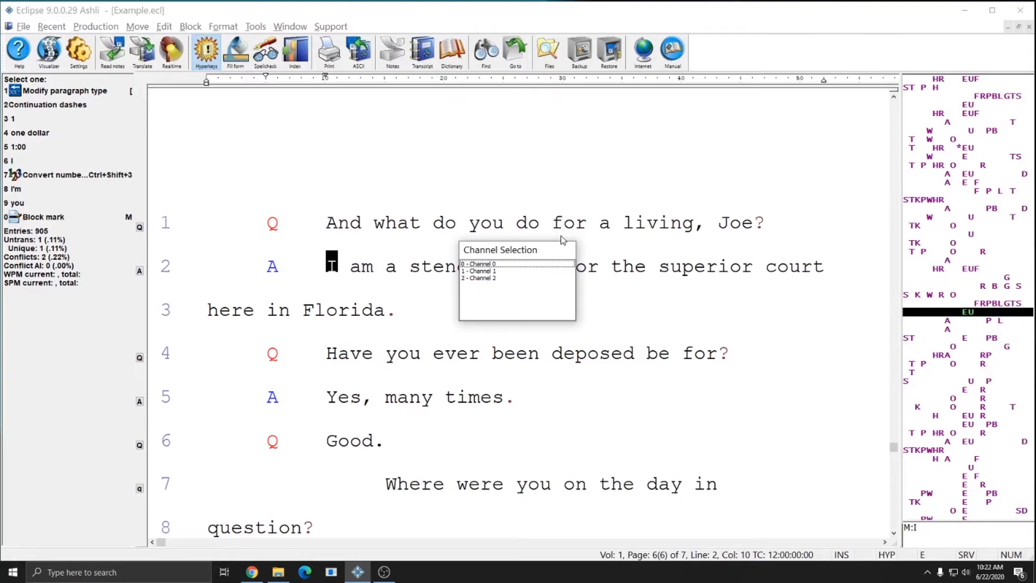
key(Escape)
key(alt+u)
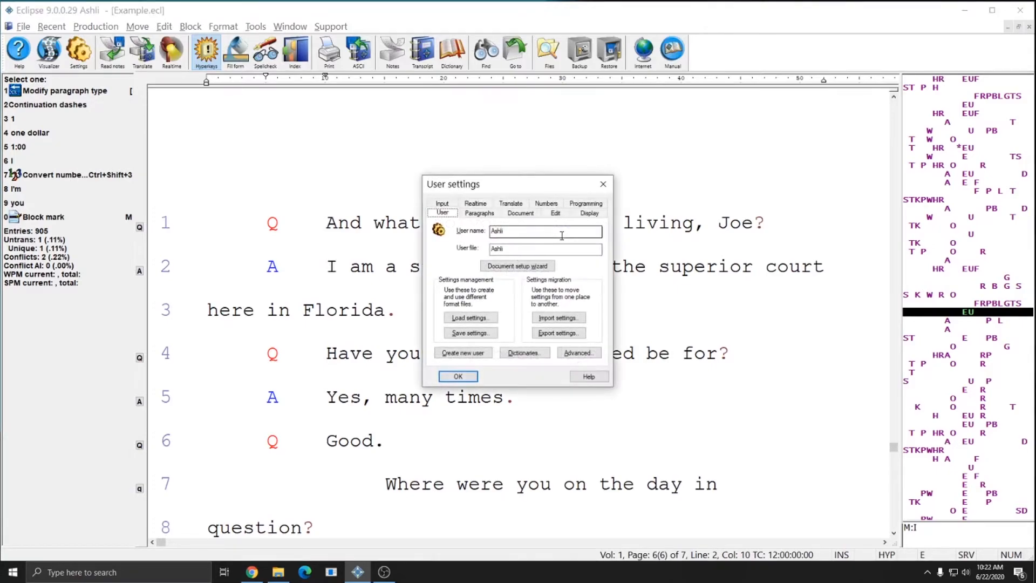
key(Escape)
Step: Check the current channel in the audio playback controls, and close them
click(255, 26)
mouse_move(286, 72)
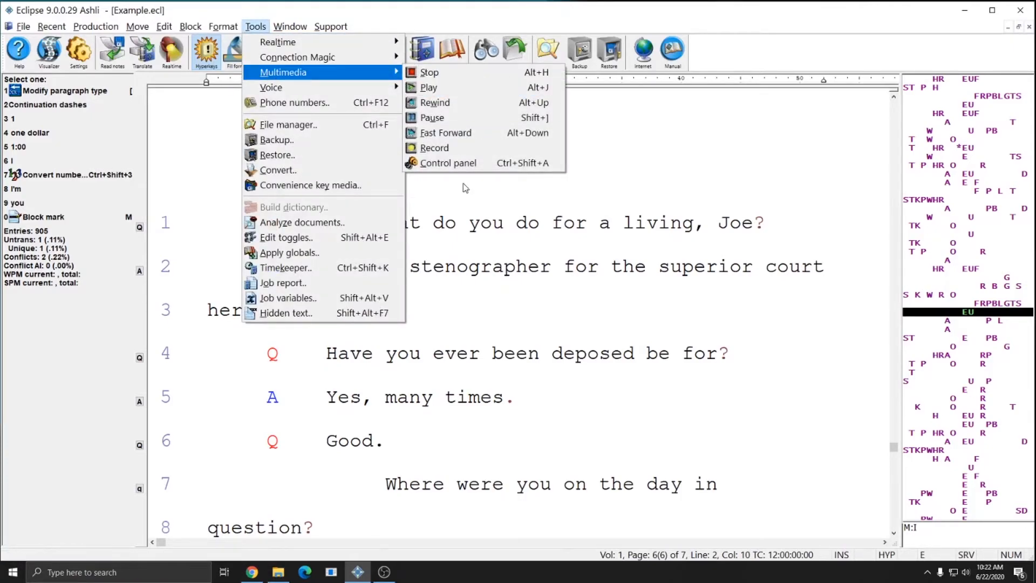
click(437, 164)
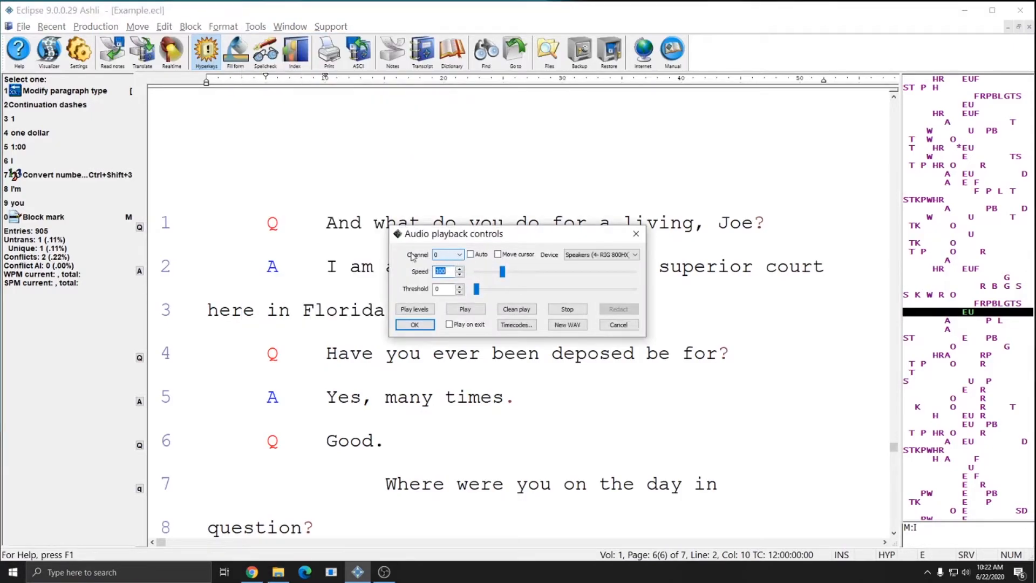
key(Escape)
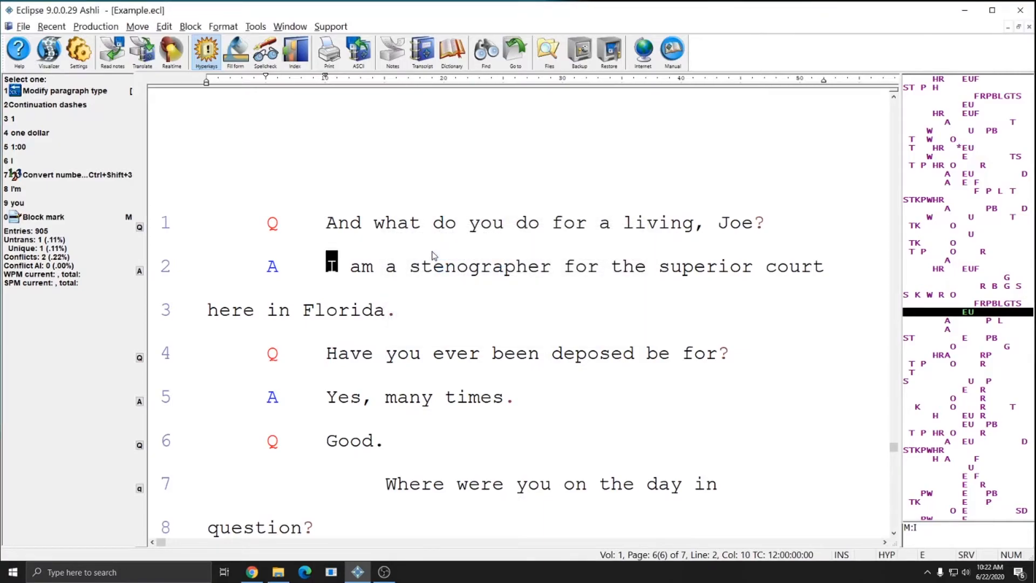
Step: Run the Channel 1 macro from the Channel Selection list and check the channel in the audio playback controls
key(ctrl+shift+c)
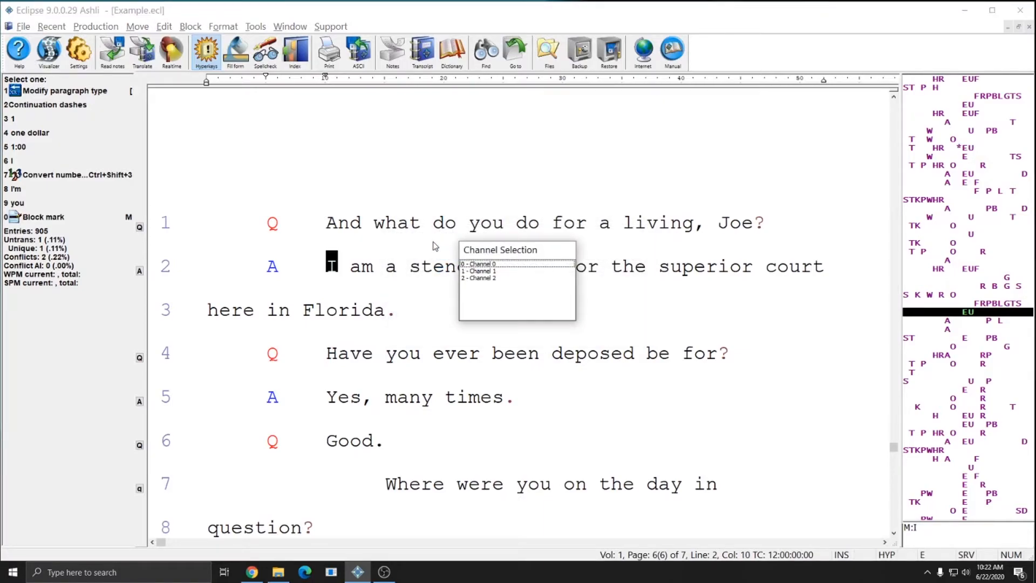
key(Return)
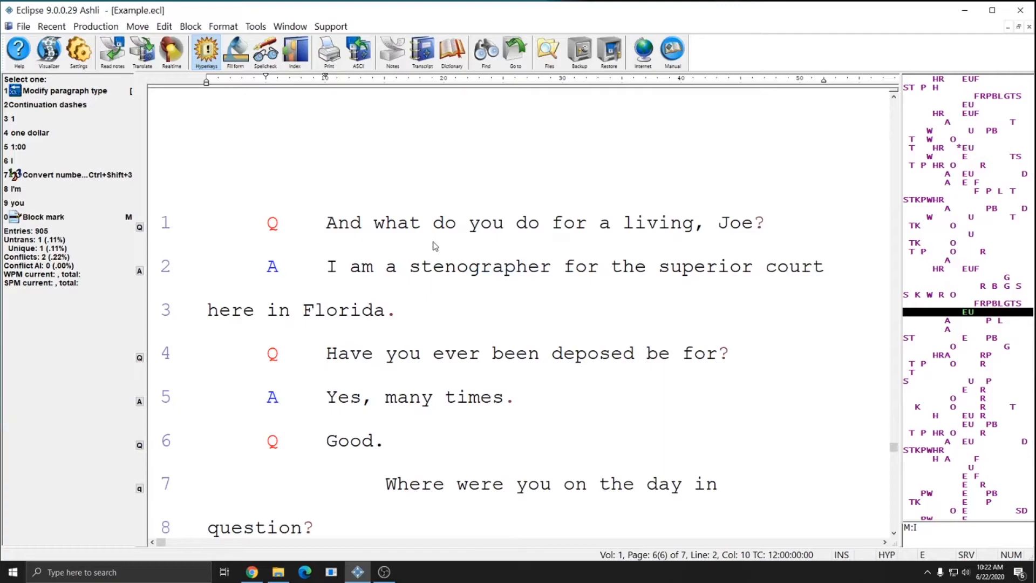
click(256, 26)
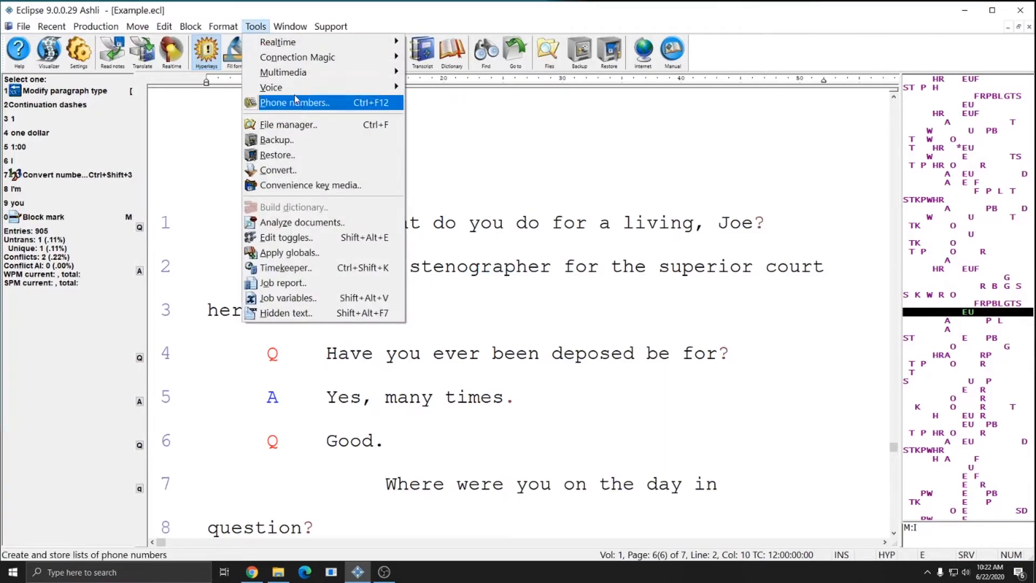
mouse_move(296, 74)
click(470, 163)
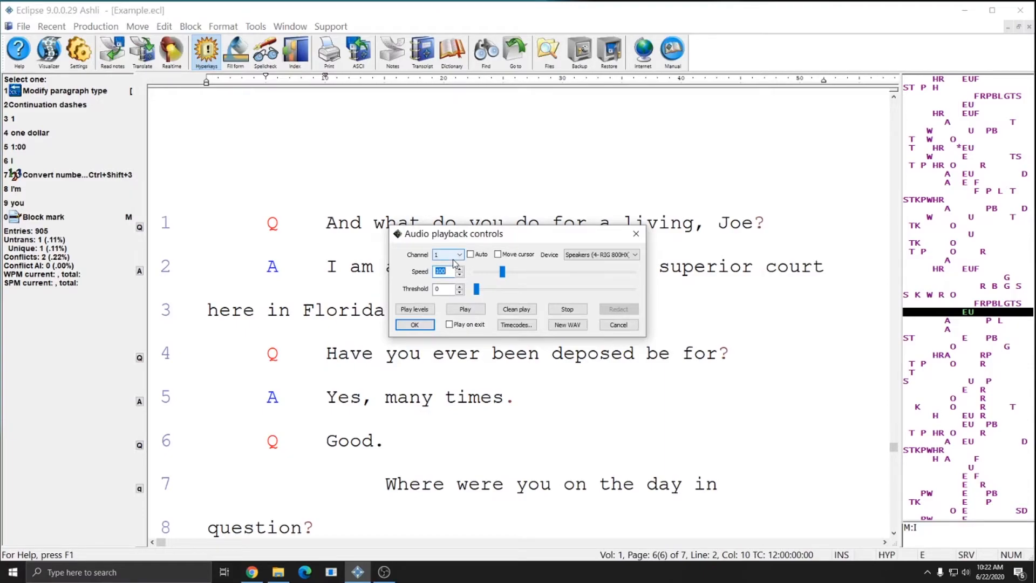
key(Return)
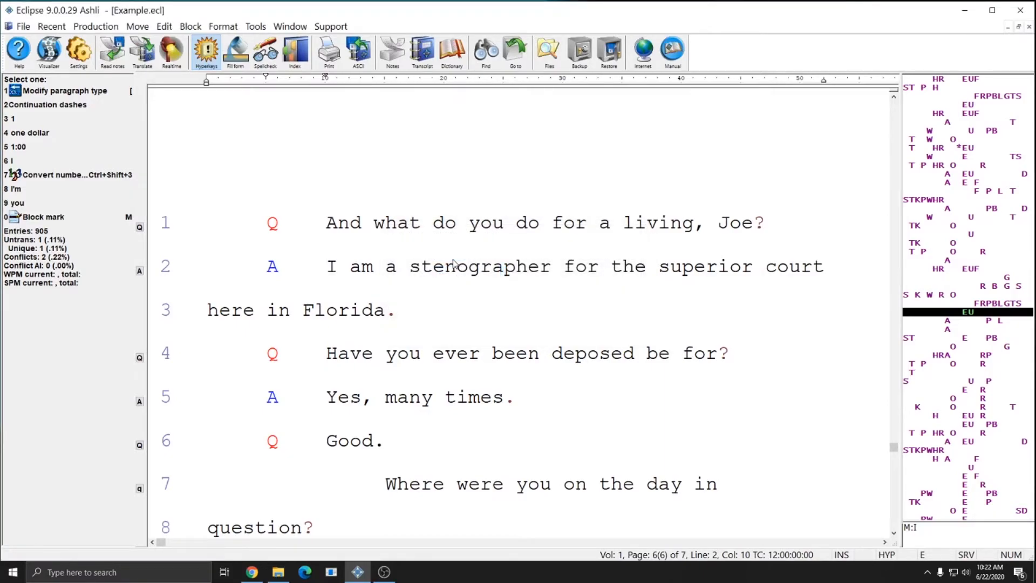
Step: Run the Channel 2 macro from the Channel Selection list and check the channel in the audio playback controls
key(Return)
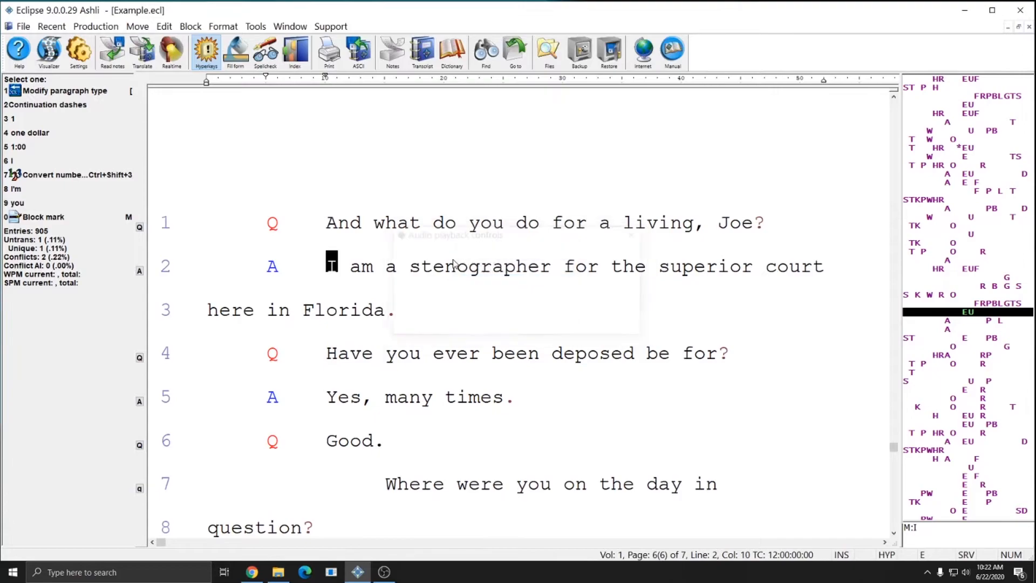
click(255, 26)
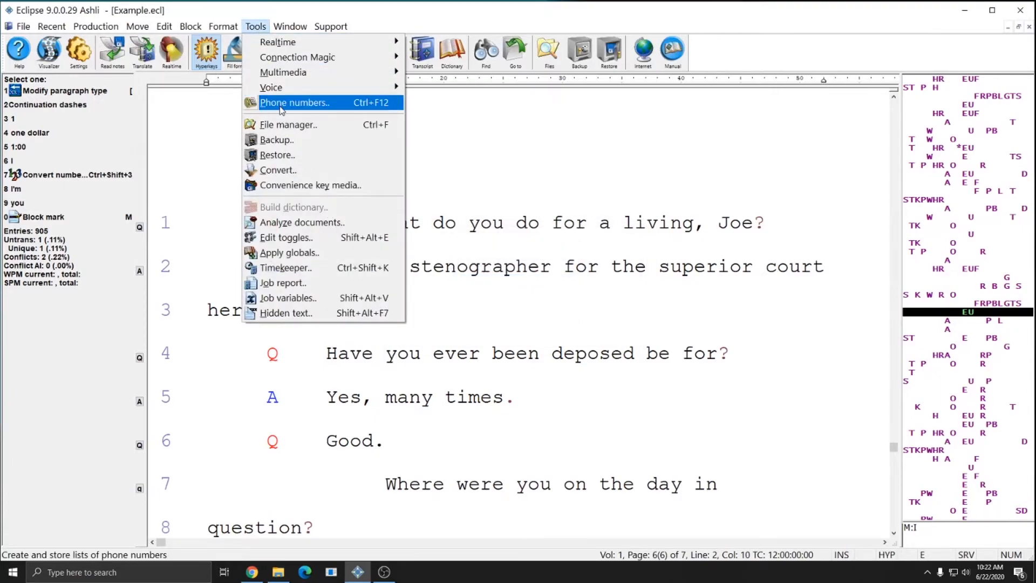
mouse_move(283, 71)
click(426, 163)
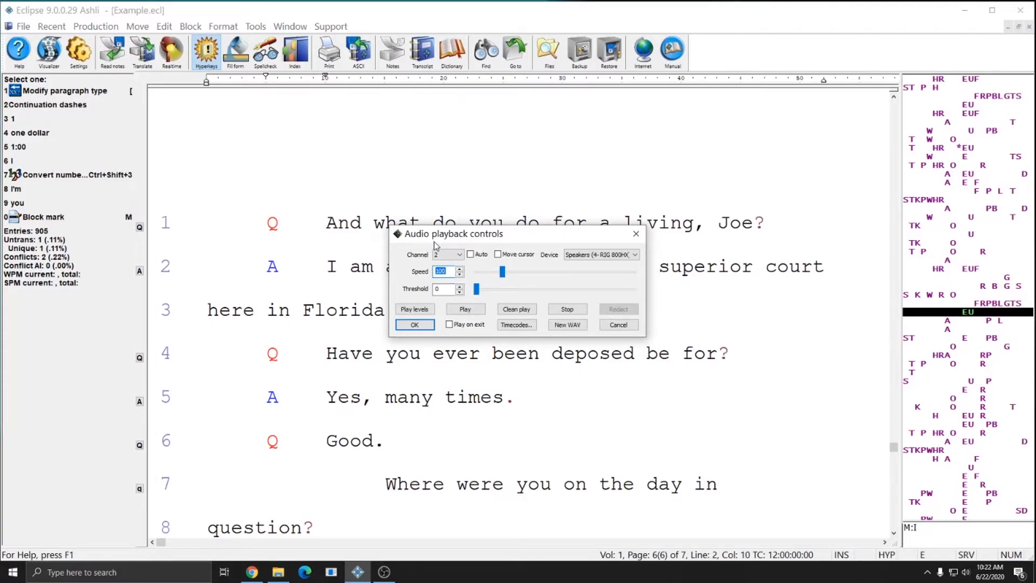
key(Escape)
Step: Run the Channel 0 macro from the Channel Selection list, check the channel in the audio playback controls, and close them
key(ctrl+alt+c)
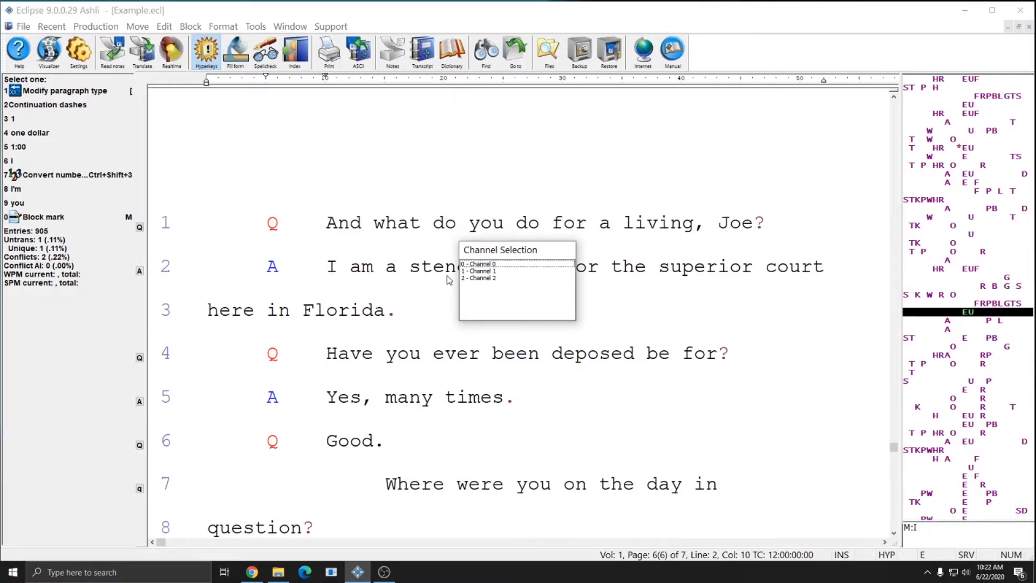
key(Escape)
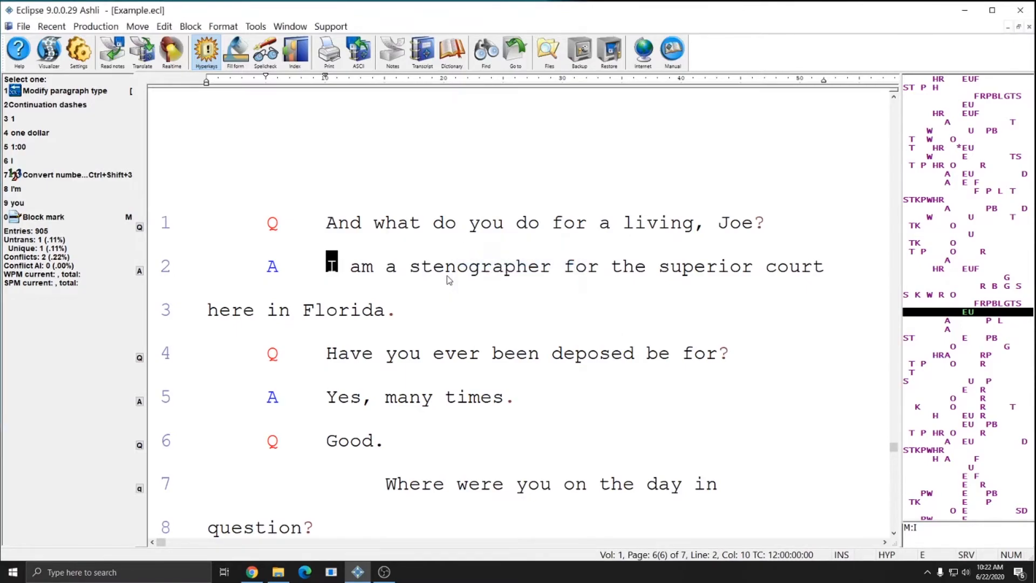
click(256, 29)
mouse_move(324, 70)
click(475, 163)
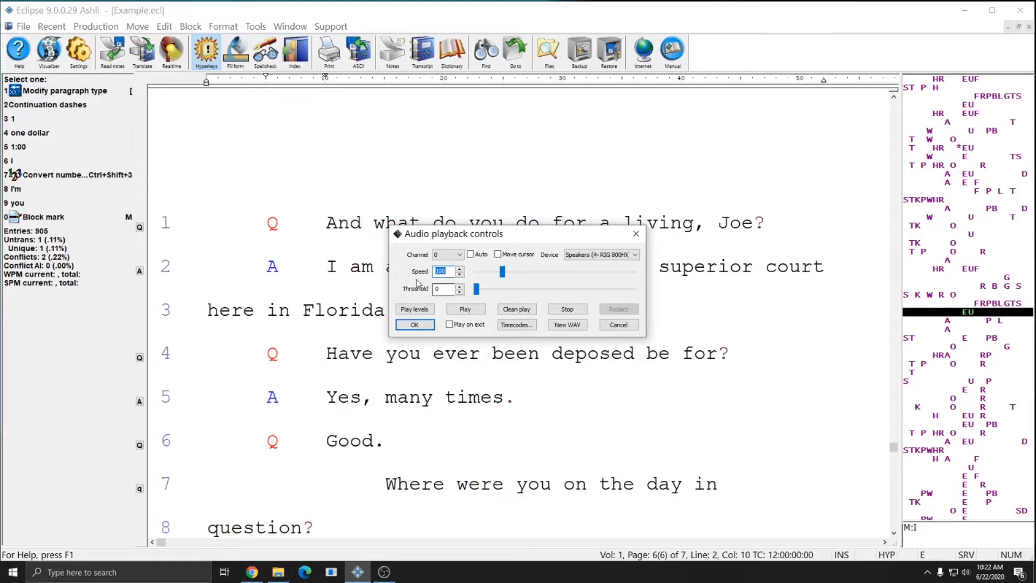
drag(598, 233, 609, 265)
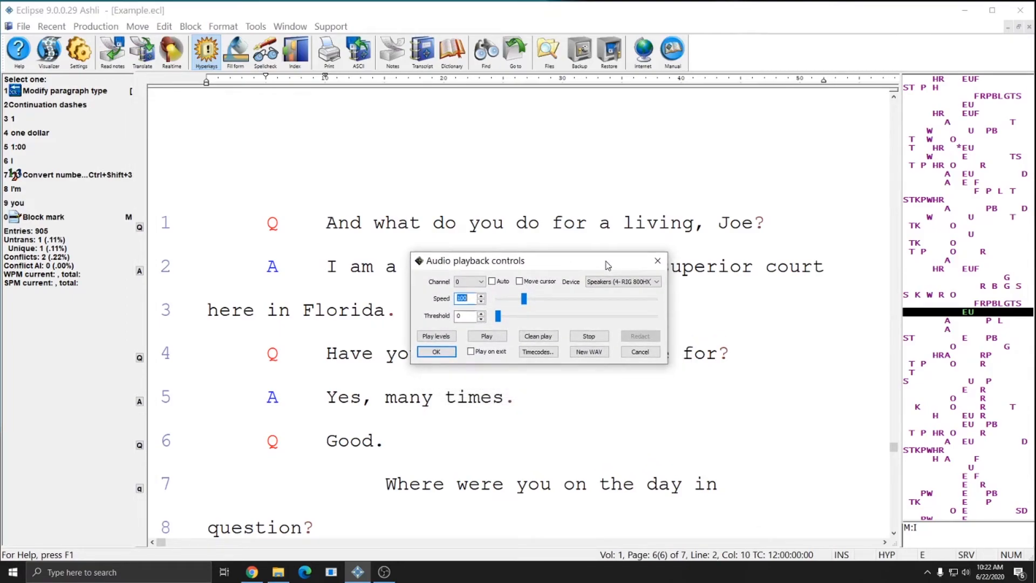
key(Escape)
Step: Open the macro list from the user's edit settings and examine the grouped macros from Block through Channel Selection and Playback to UpScan
key(alt+u)
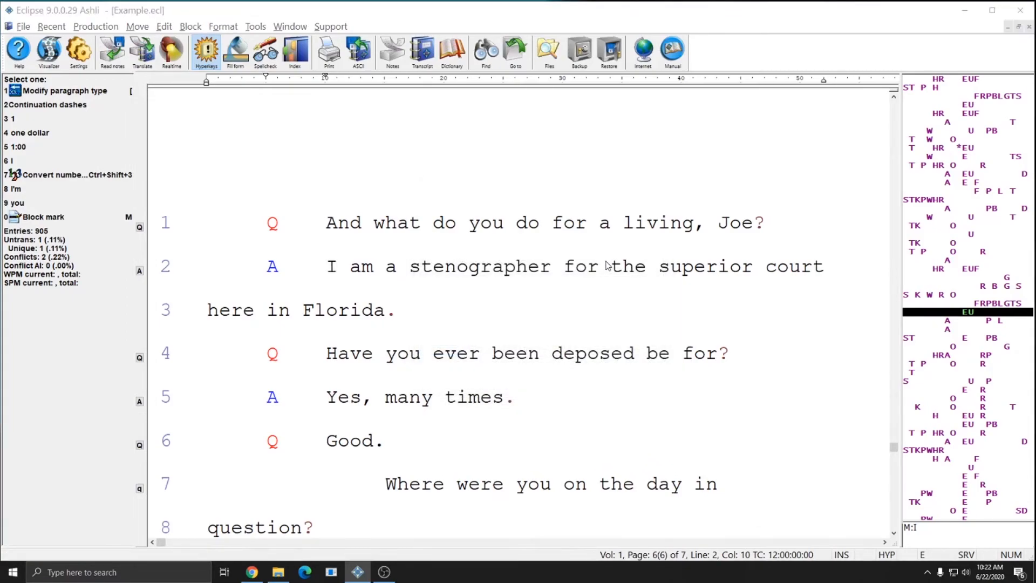
click(563, 214)
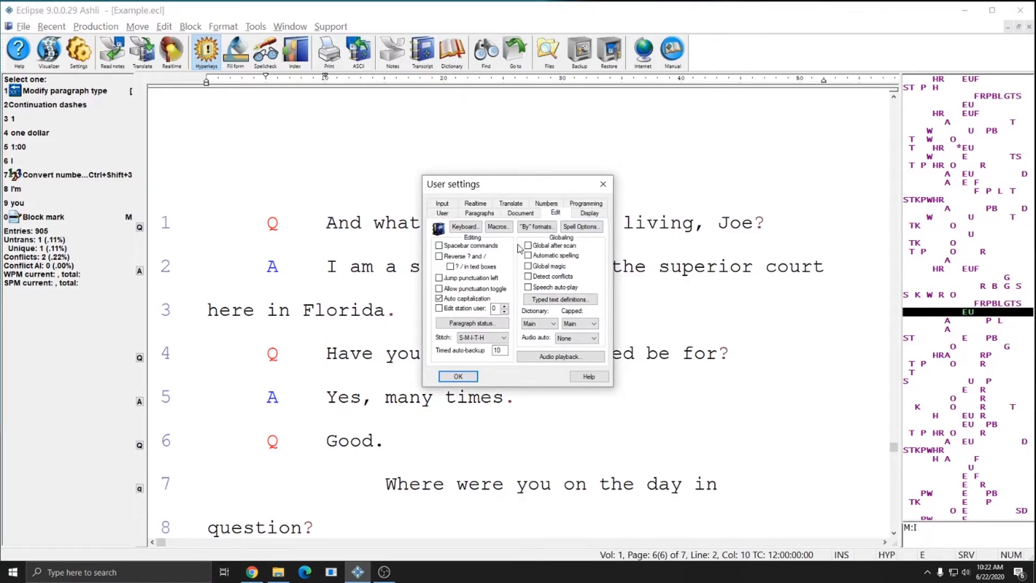
click(495, 226)
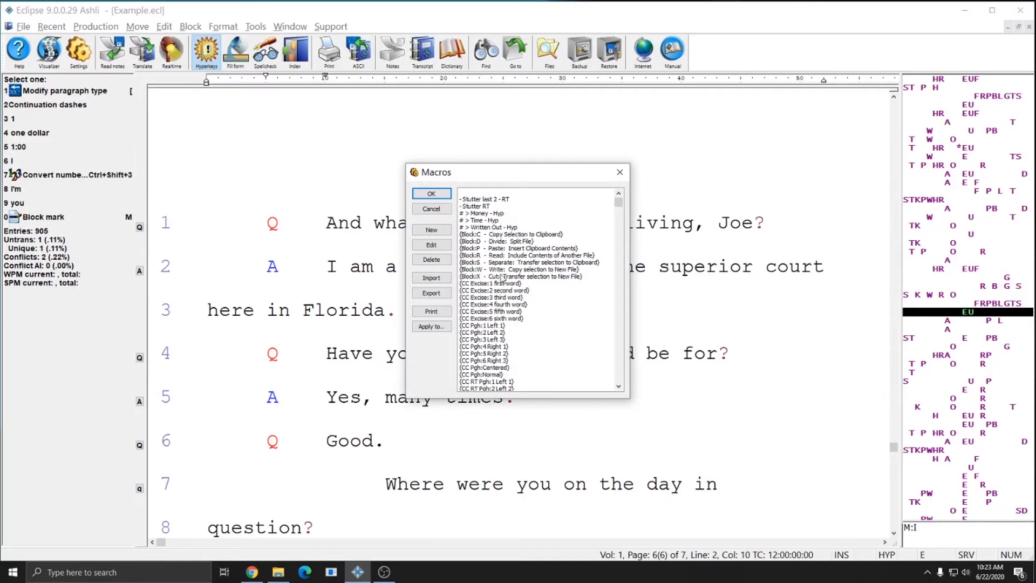
click(479, 235)
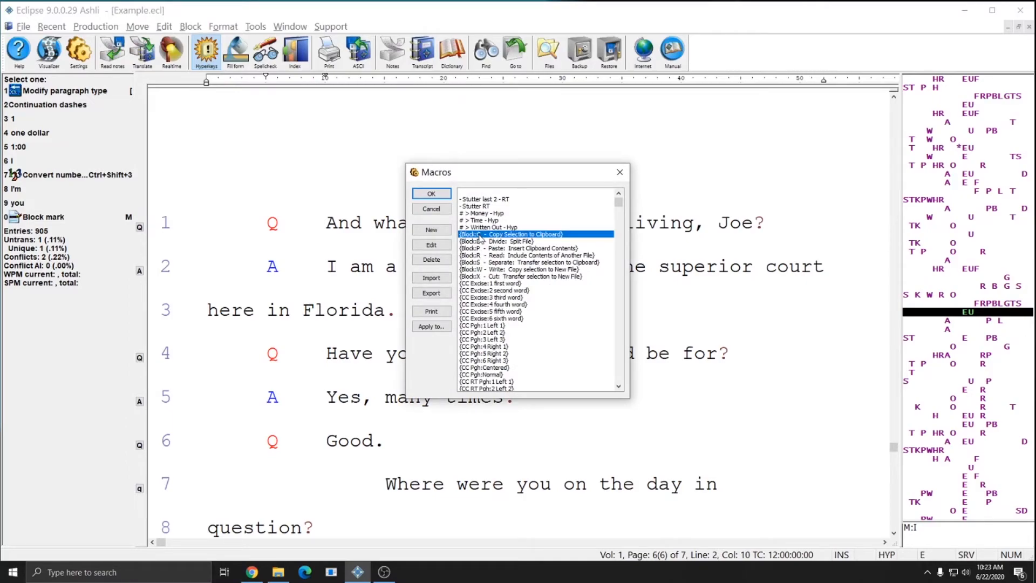
scroll(480, 238, down, 5)
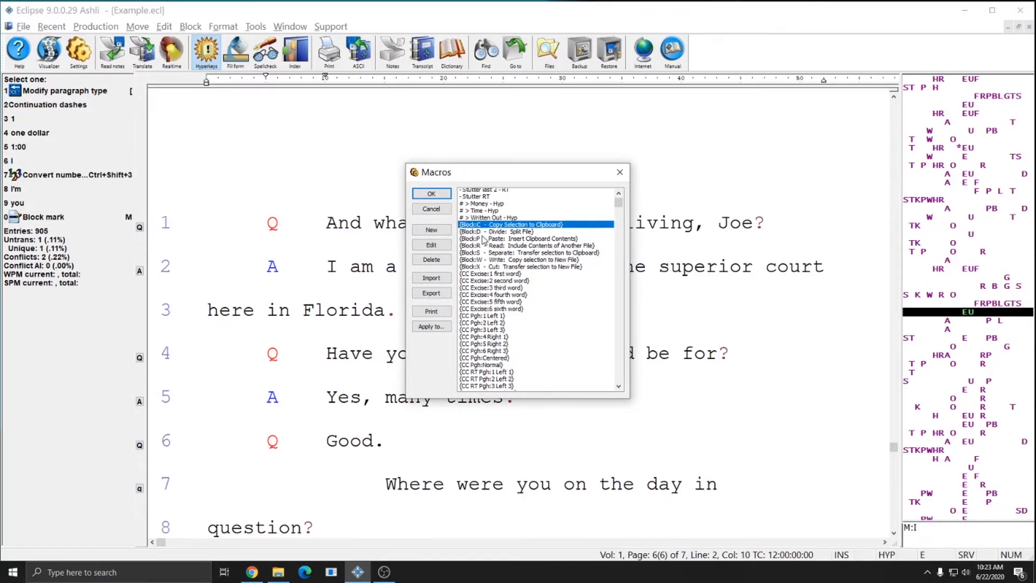
scroll(497, 248, down, 8)
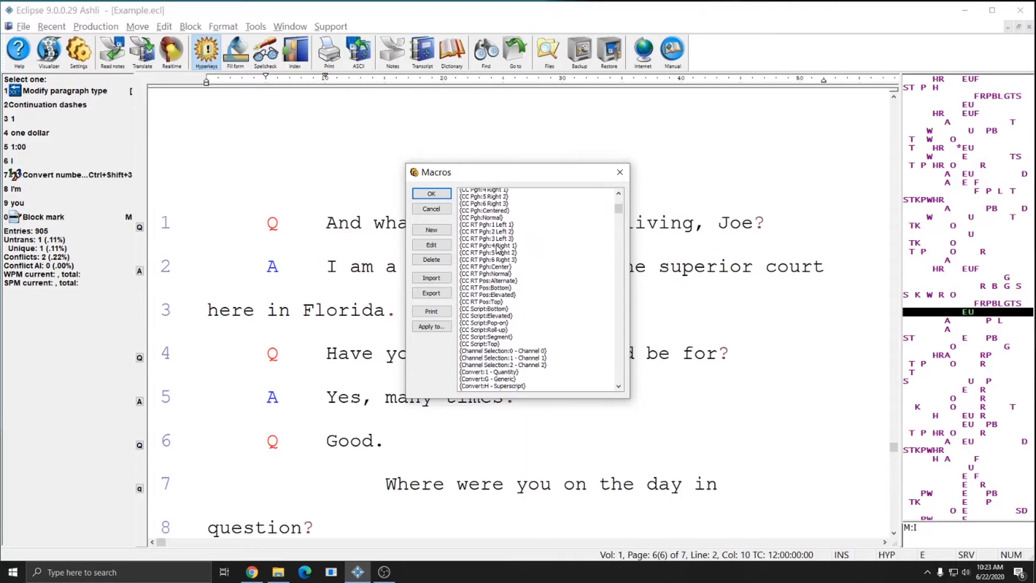
click(489, 276)
scroll(497, 275, down, 3)
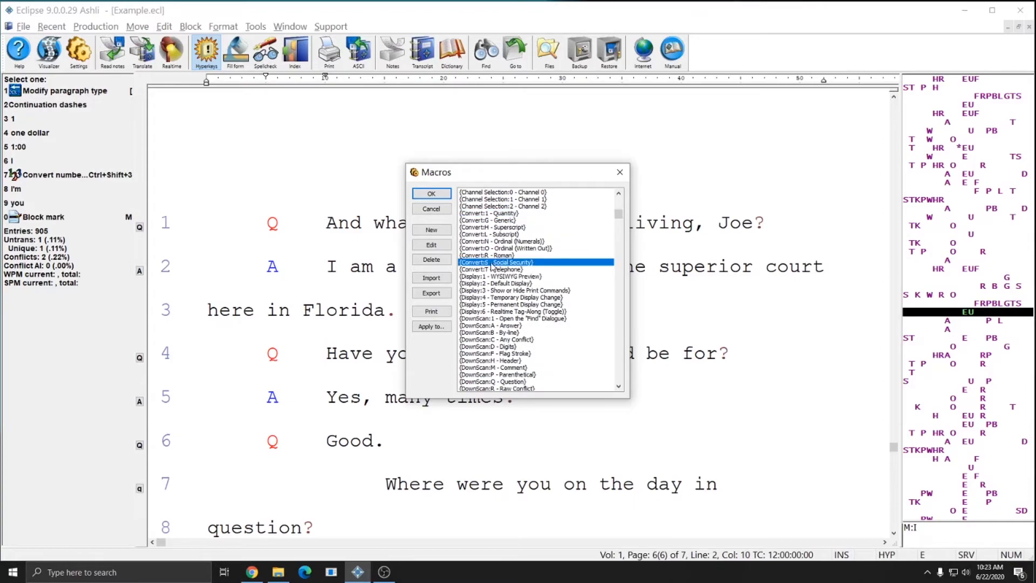
scroll(497, 275, down, 3)
click(497, 276)
scroll(497, 277, down, 4)
scroll(518, 279, down, 2)
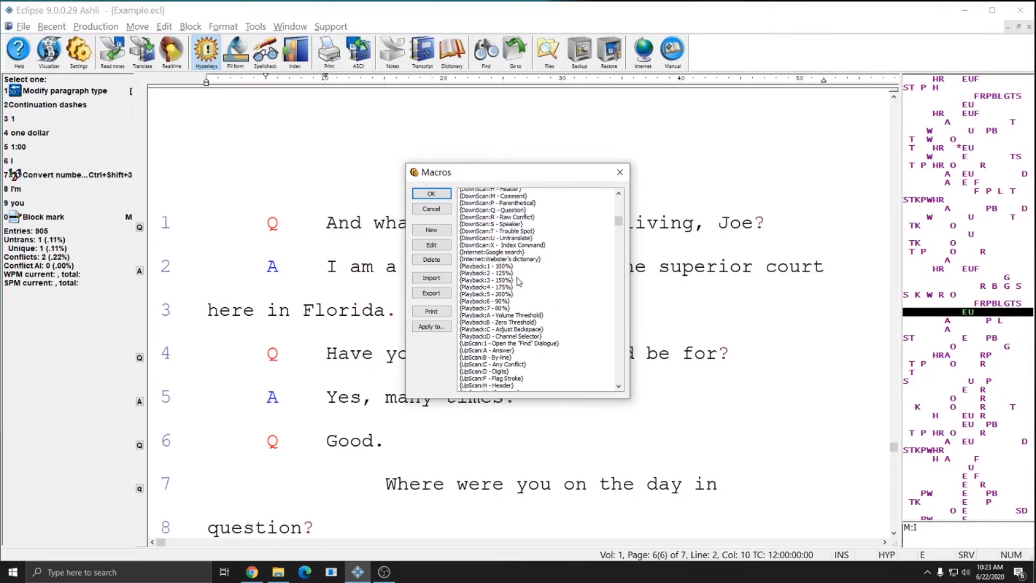
click(505, 249)
click(510, 276)
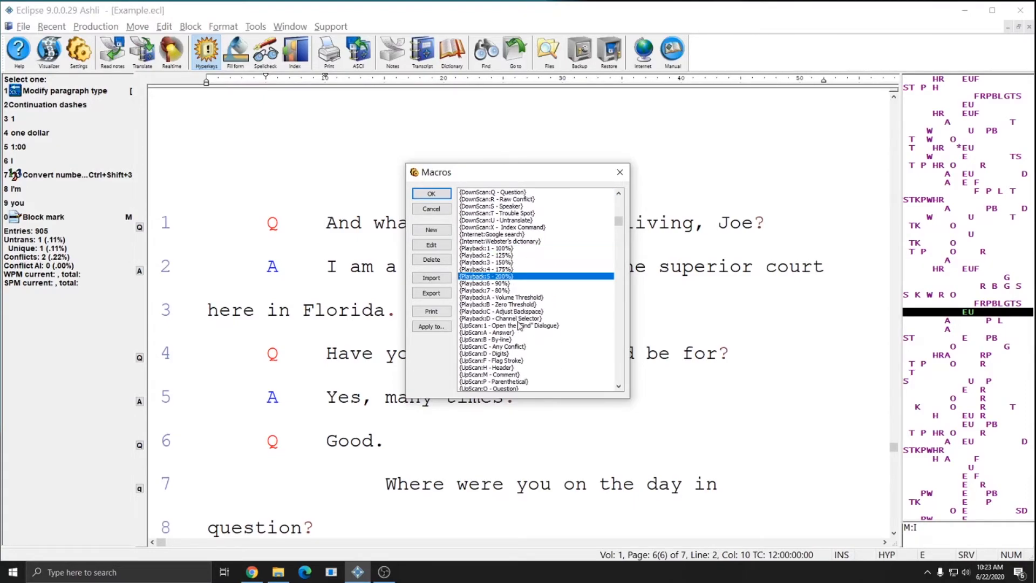
click(519, 326)
scroll(510, 270, down, 4)
scroll(506, 277, down, 1)
click(485, 340)
Step: Go back through the macro list to examine the Convert, Display, DownScan and Playback groups
scroll(491, 329, up, 5)
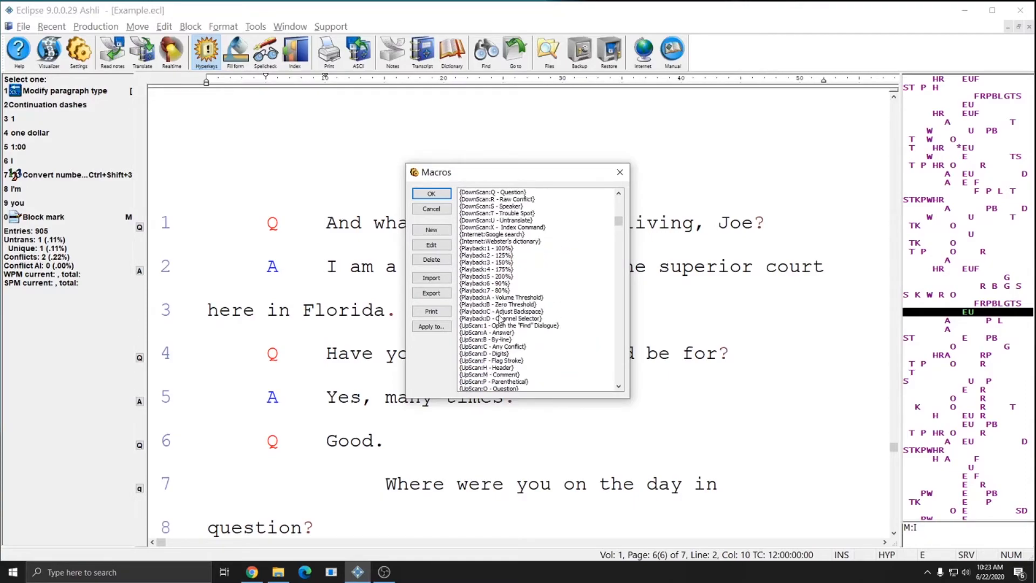
scroll(499, 320, up, 2)
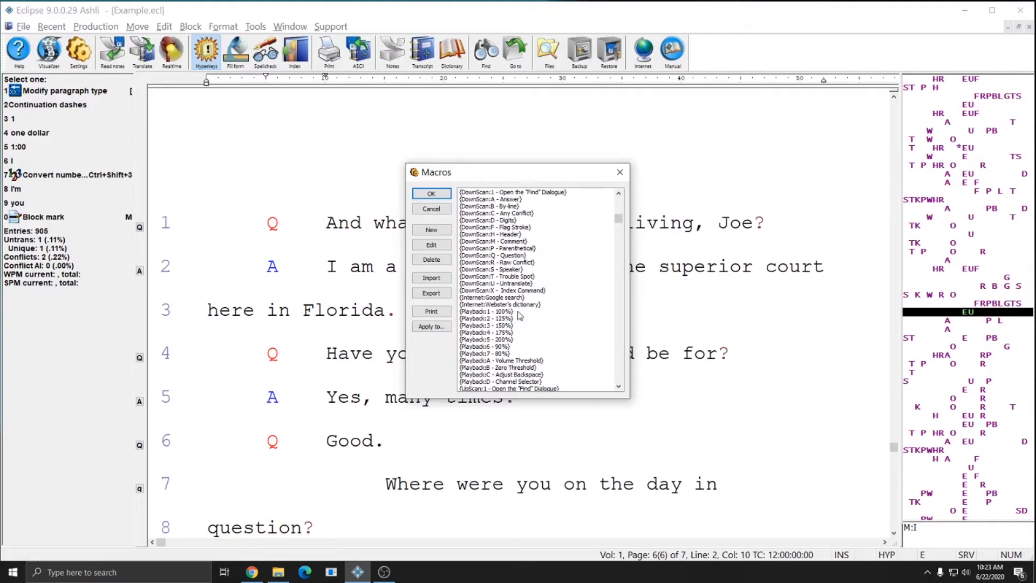
scroll(521, 315, up, 5)
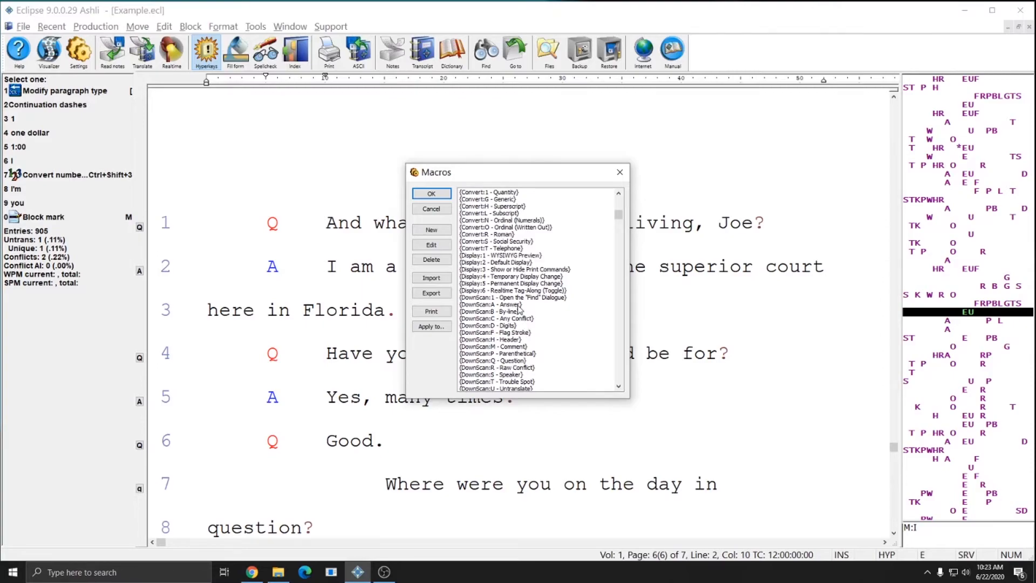
scroll(520, 310, up, 3)
scroll(520, 310, down, 3)
scroll(519, 310, down, 1)
scroll(519, 310, down, 3)
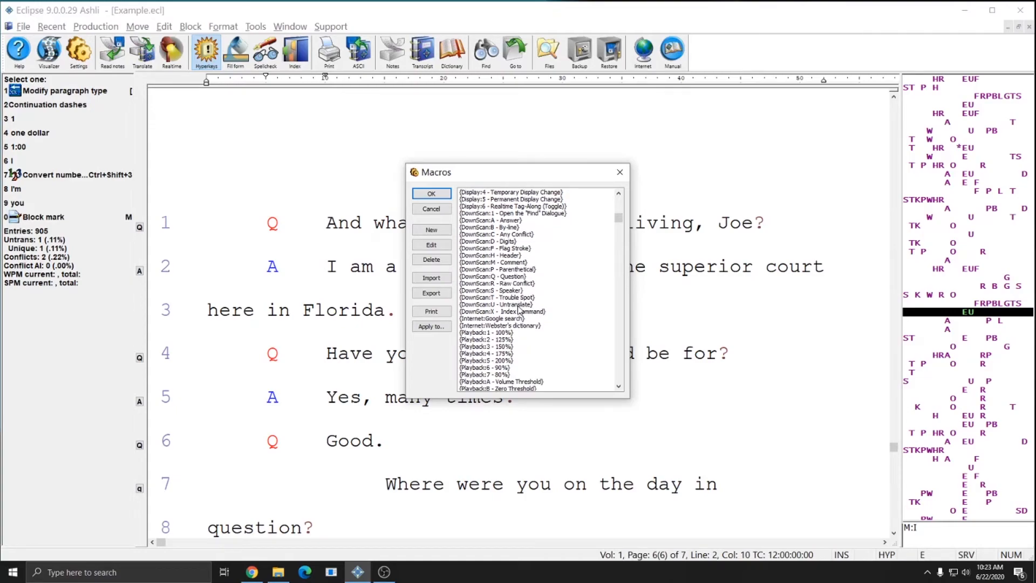
scroll(539, 339, down, 1)
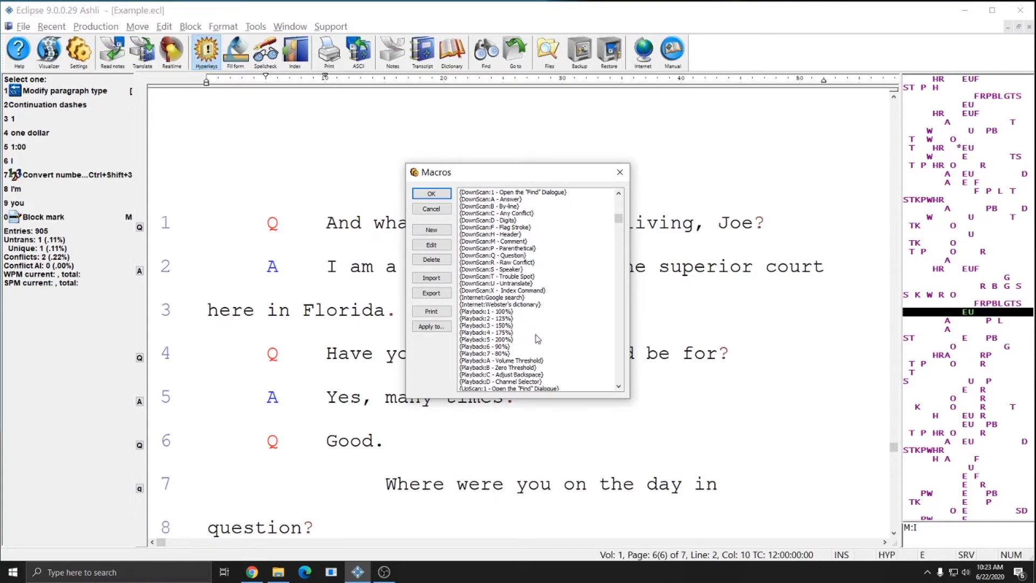
Step: Try adding Ctrl+Shift+Alt+W as a standard speed key for the Playback 1 - 100% macro, and leave the user settings
click(478, 312)
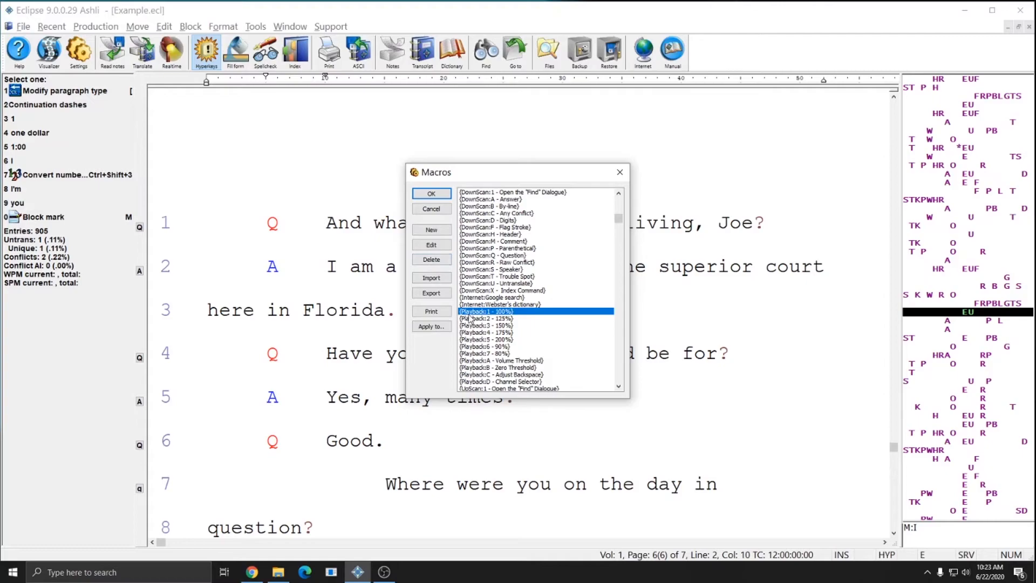
click(431, 245)
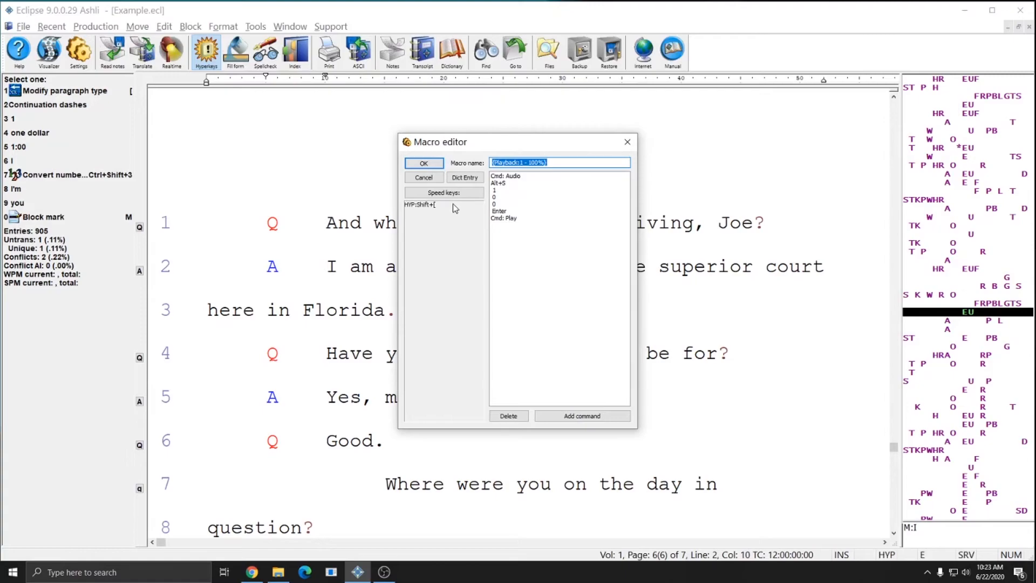
click(452, 192)
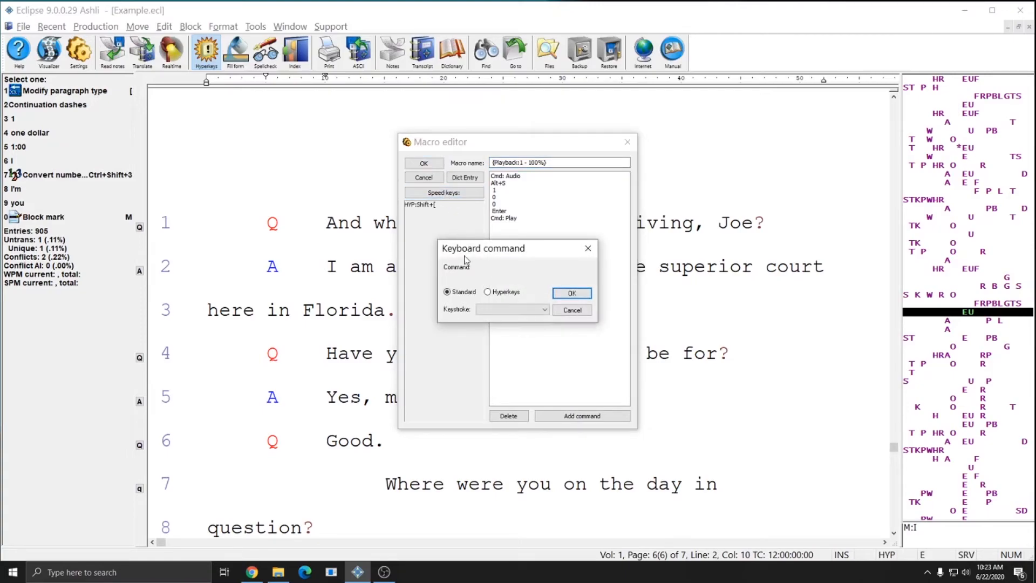
click(516, 310)
key(ctrl+shift+alt)
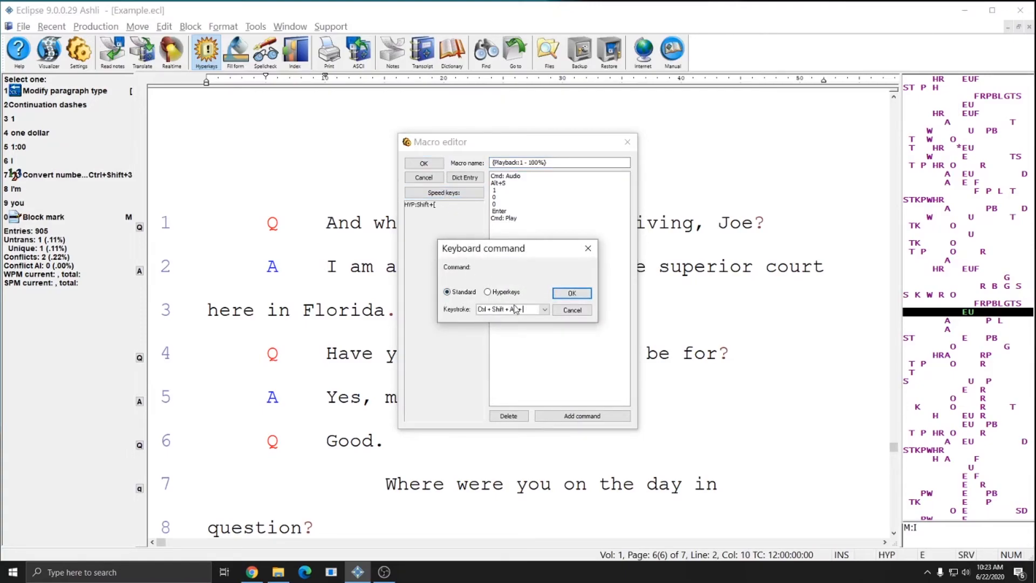
key(ctrl+shift+alt+w)
click(571, 293)
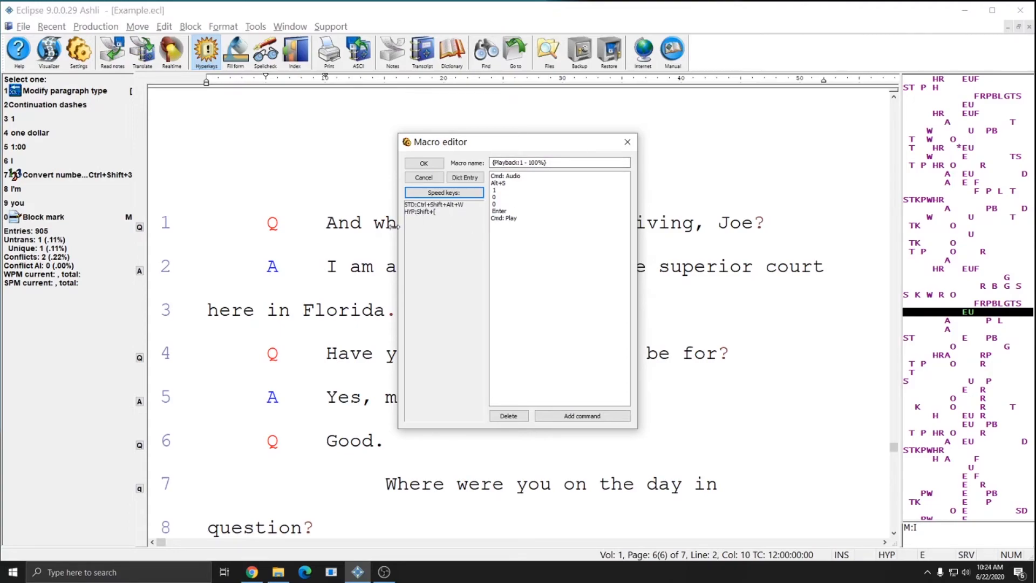
key(Escape)
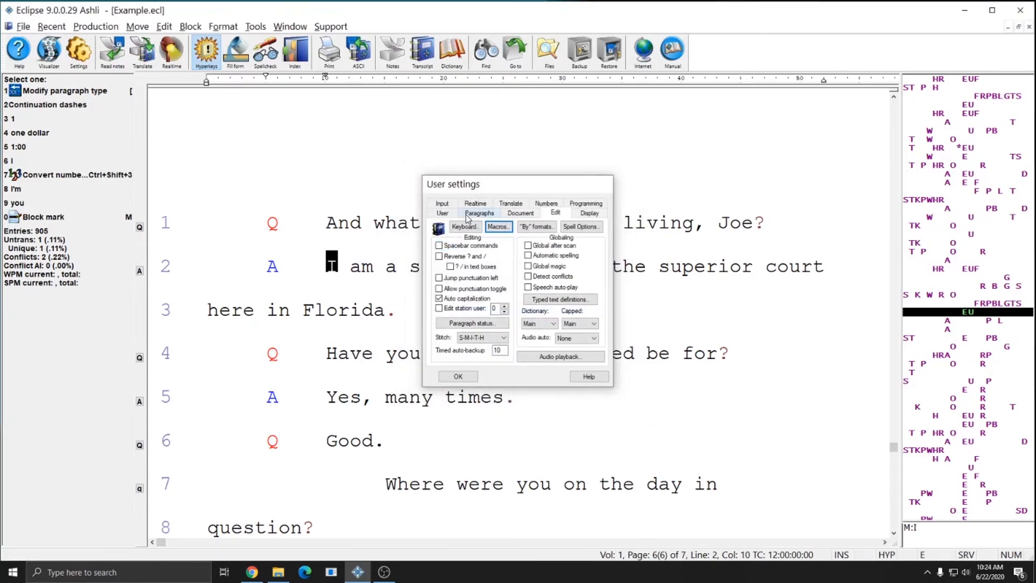
key(Escape)
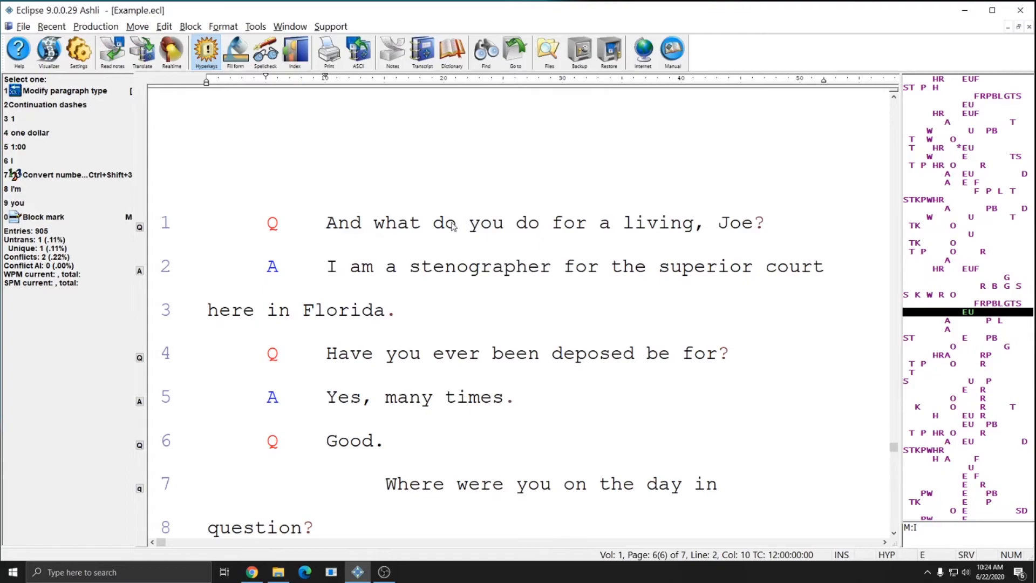
Step: Bring up the Playback macro list from the transcript, examine its speed, threshold, backspace and channel options, and close it without running any
key(ctrl+shift+p)
scroll(505, 285, down, 1)
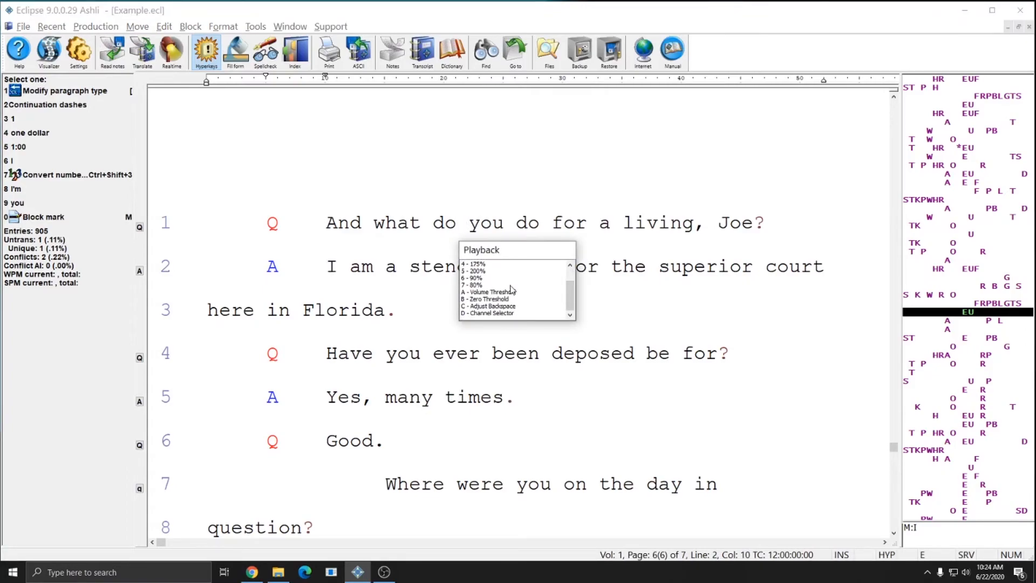
key(Escape)
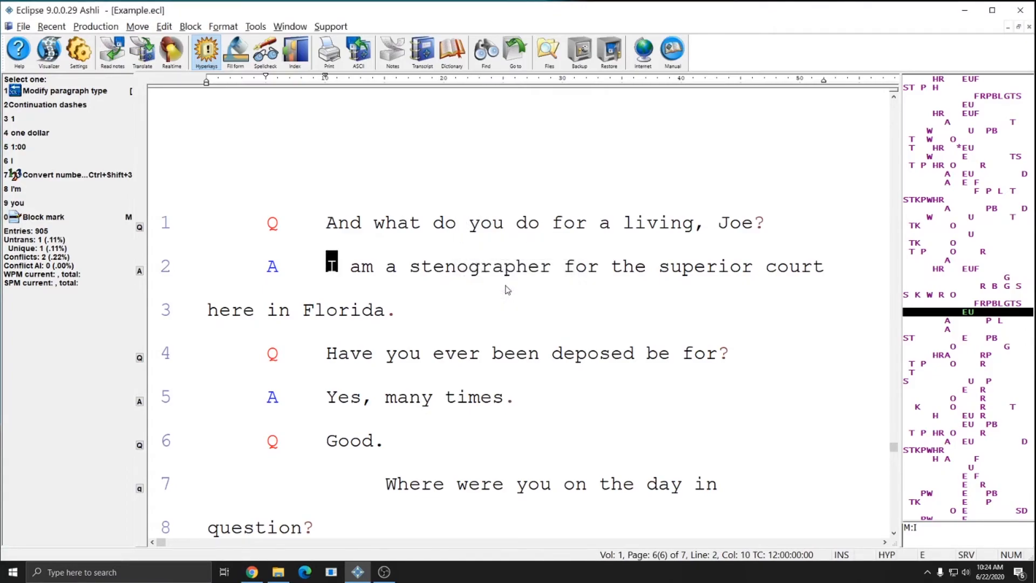
key(ctrl+shift+p)
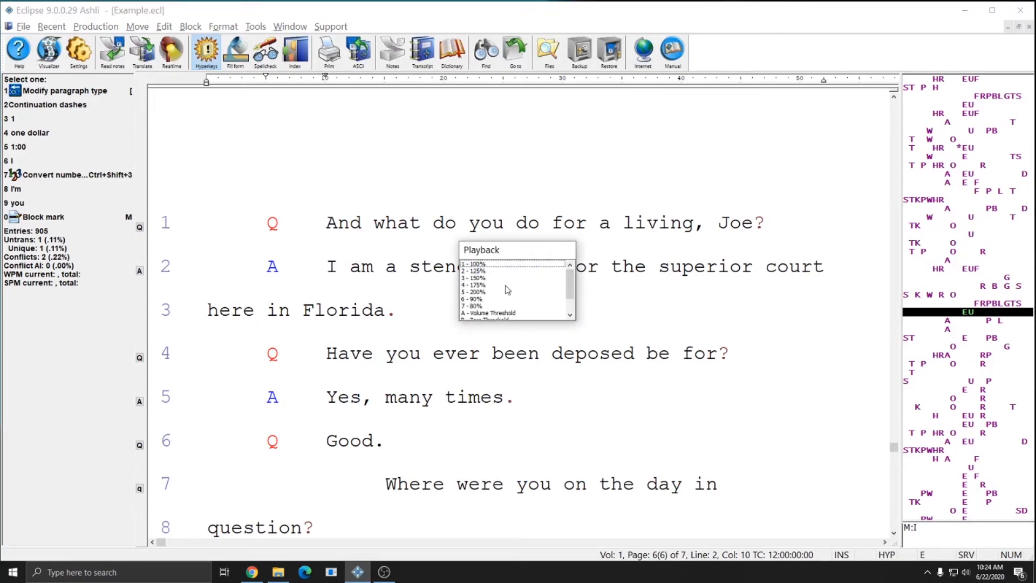
key(Escape)
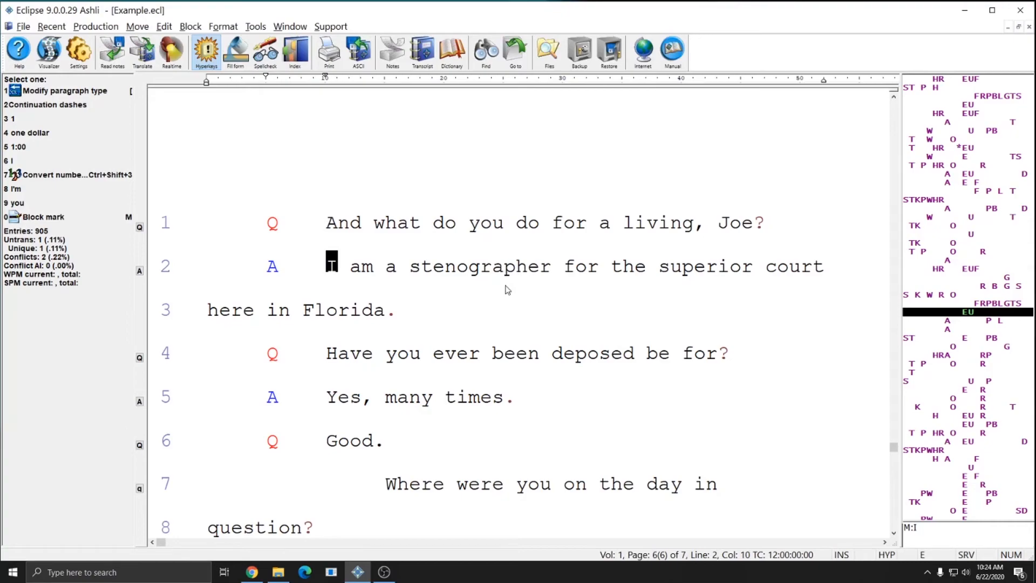